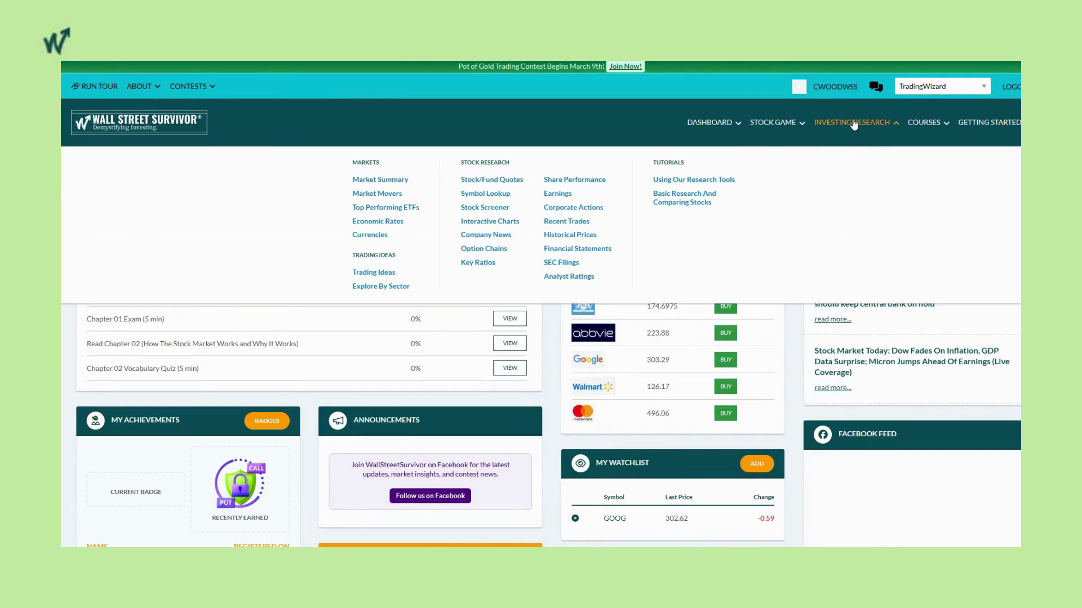
Open the market summary and examine the NYSE market movers for volume actives, price gainers and price decliners
click(382, 180)
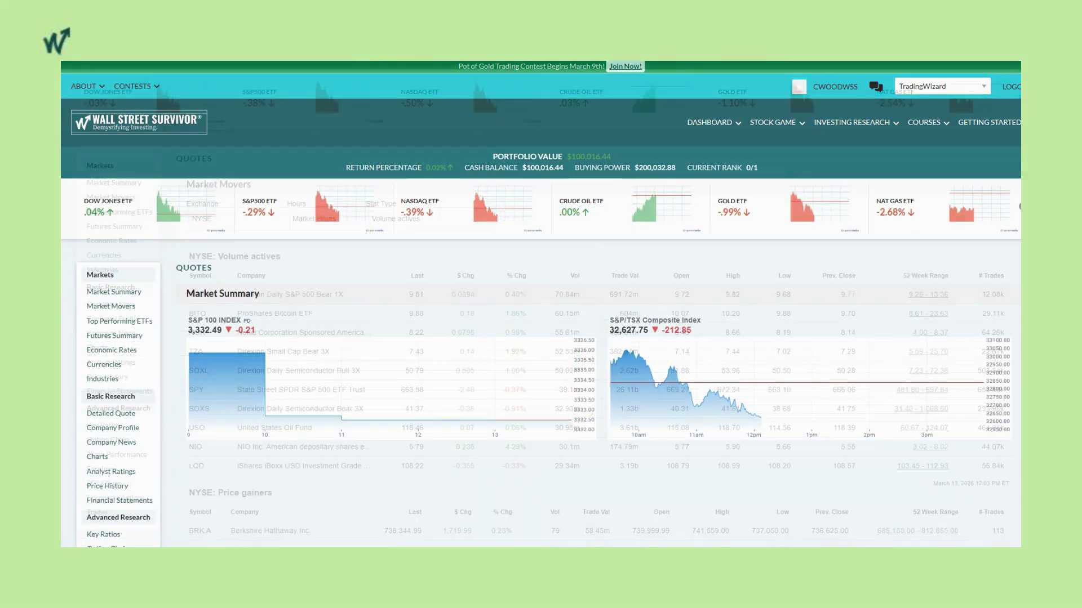
scroll(540, 338, down, 3)
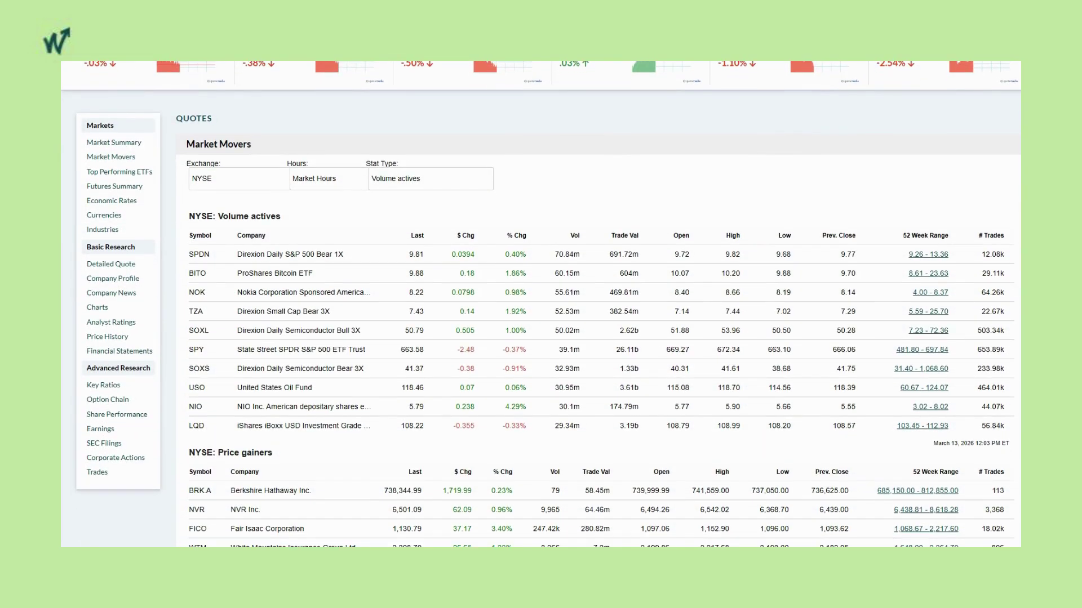
scroll(541, 338, down, 1)
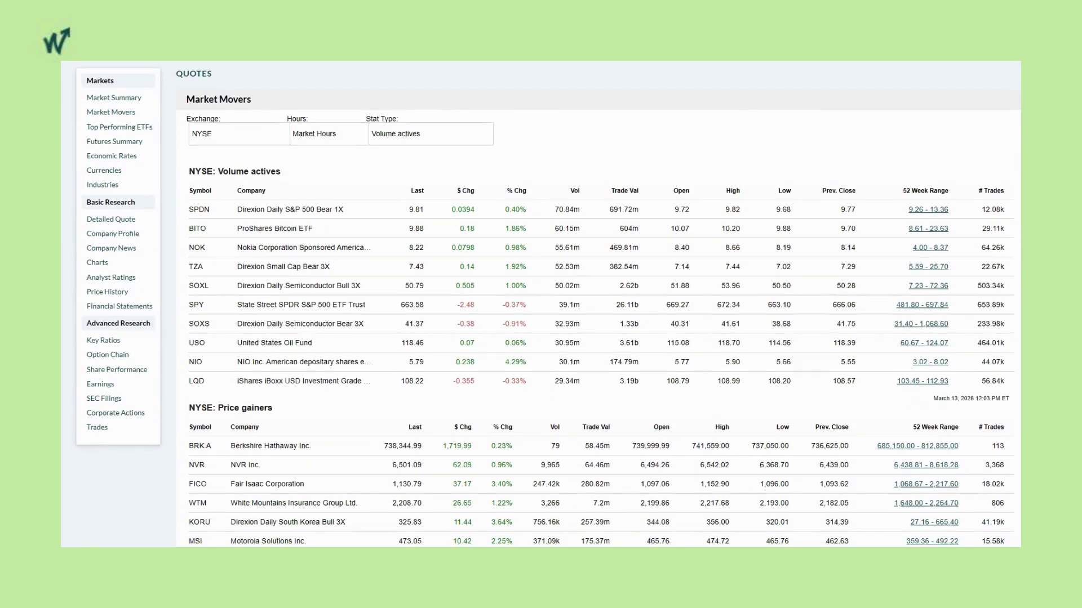
scroll(541, 338, down, 1)
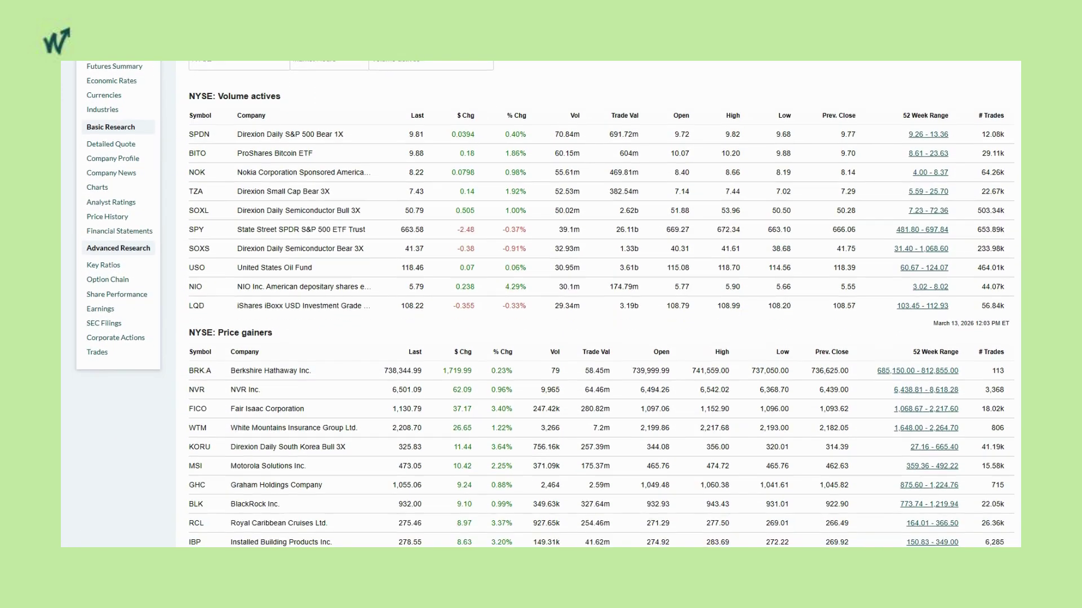
scroll(541, 338, down, 2)
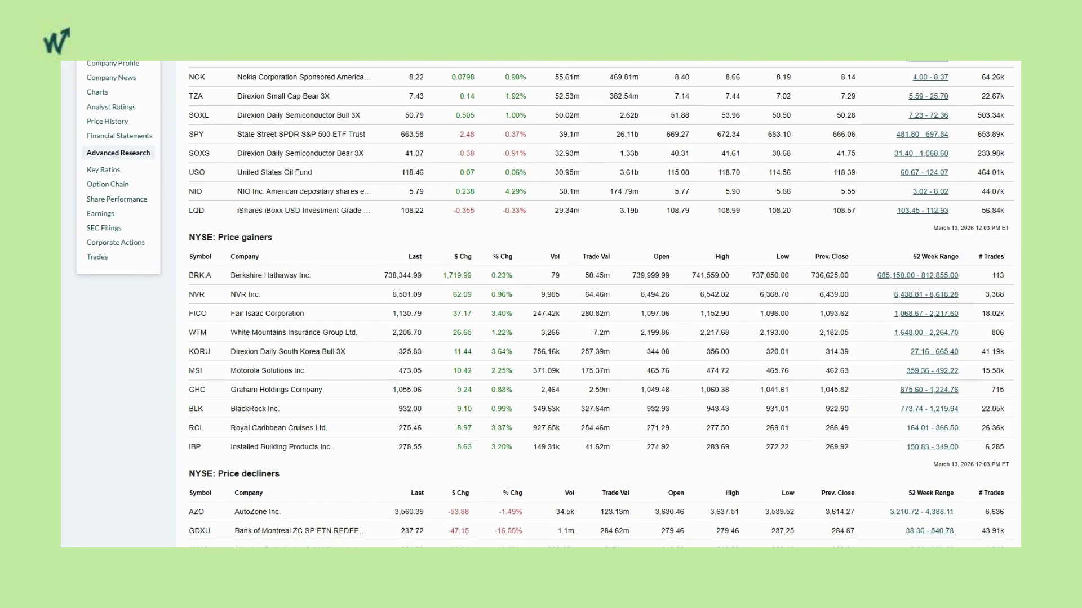
scroll(541, 338, down, 1)
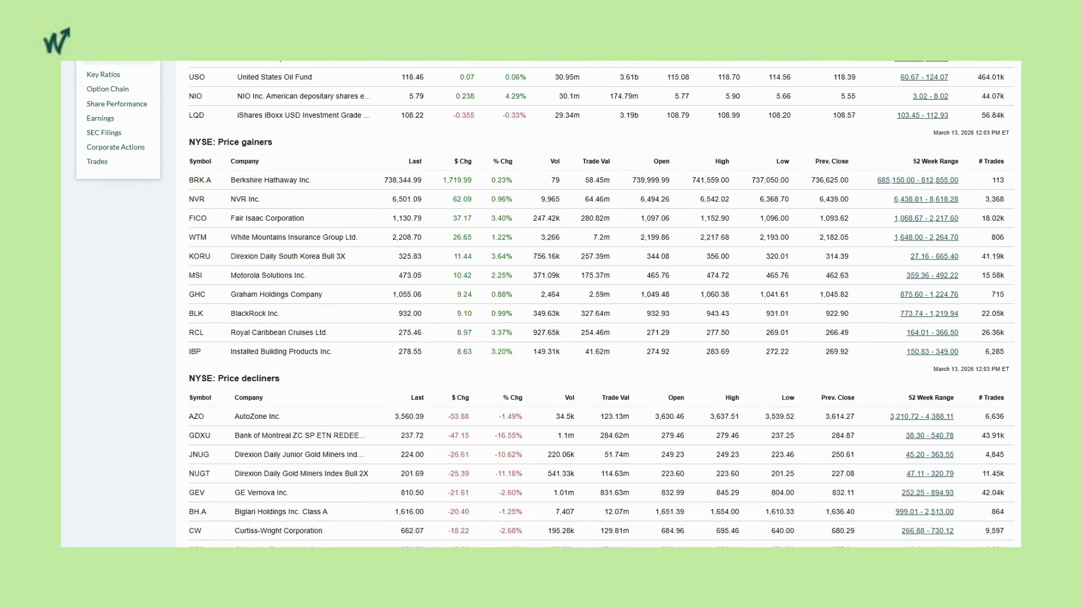
scroll(541, 338, down, 1)
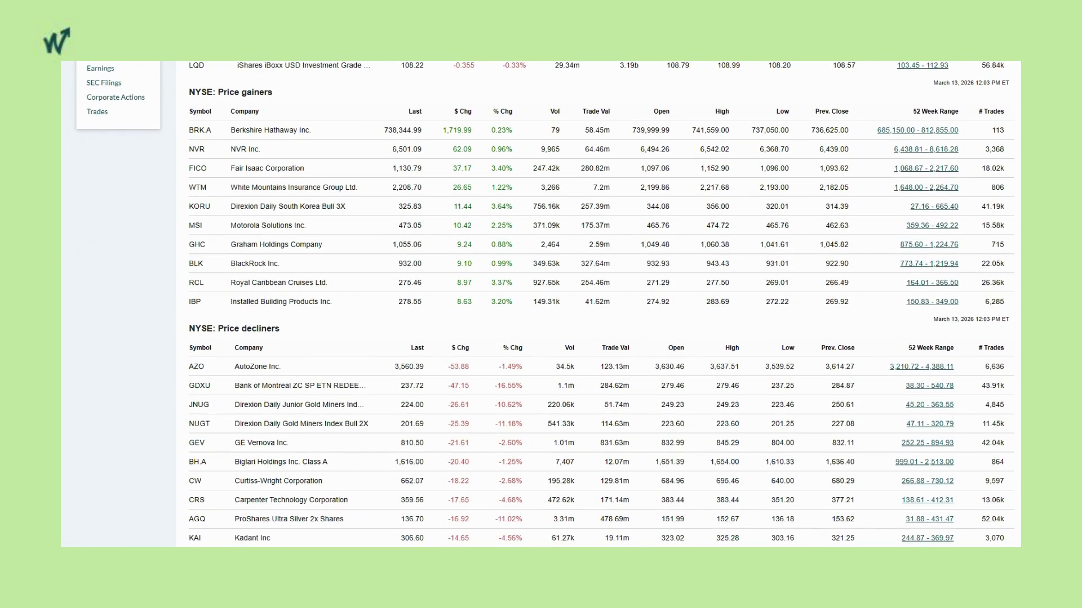
scroll(541, 304, down, 1)
scroll(541, 304, down, 1)
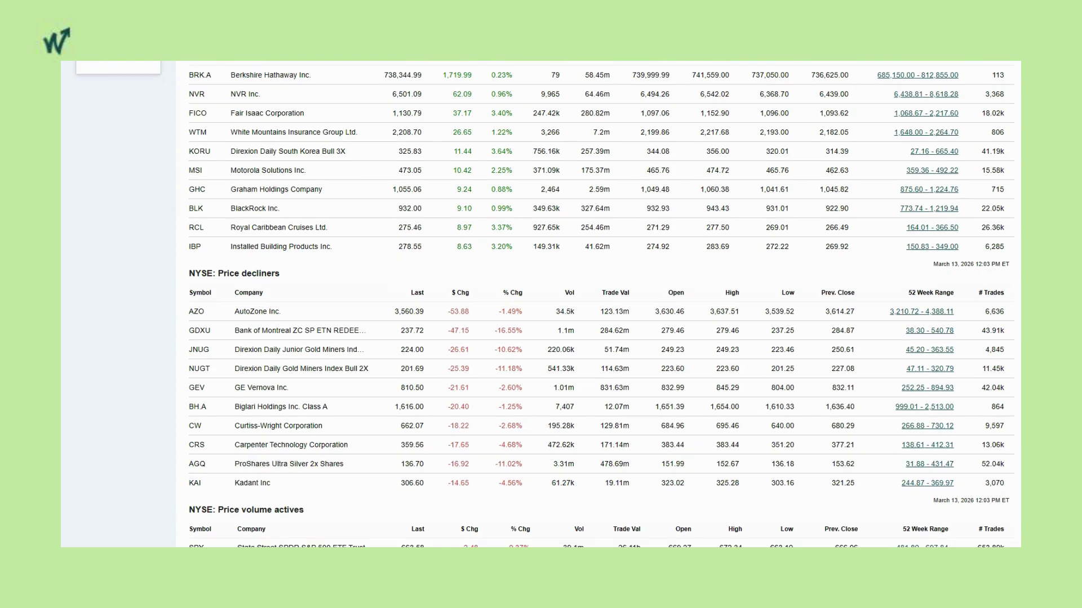
scroll(541, 305, down, 1)
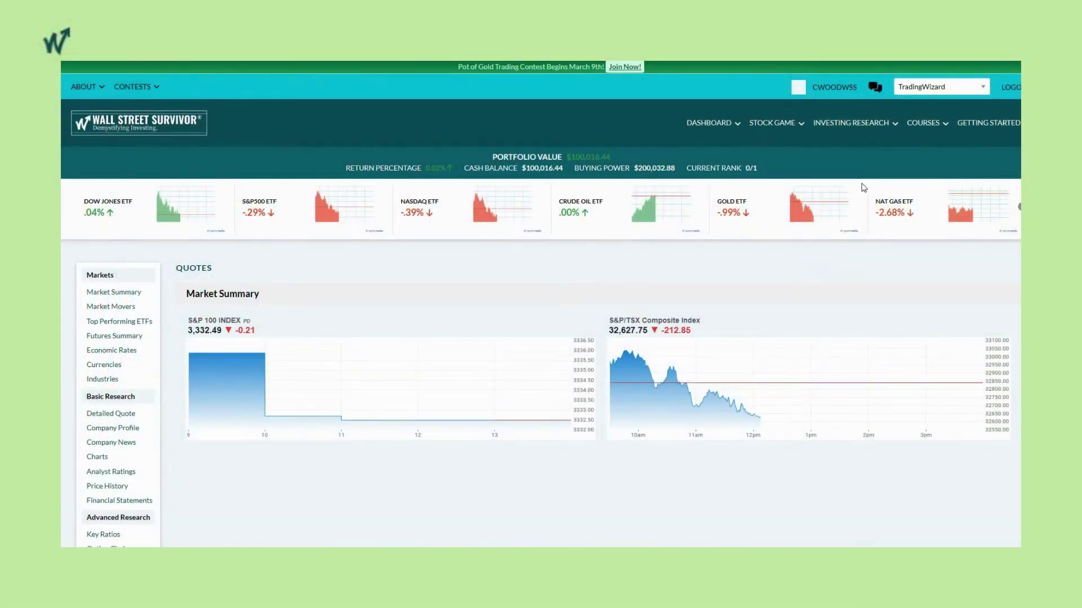
Open Trading Ideas and refresh its list of popular stocks
mouse_move(844, 126)
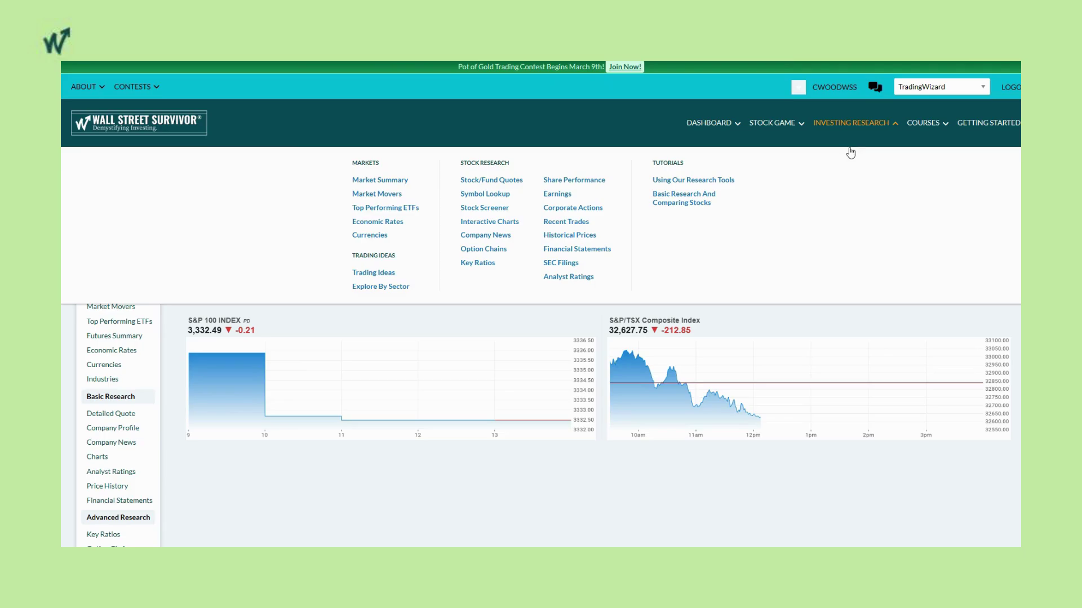
click(360, 273)
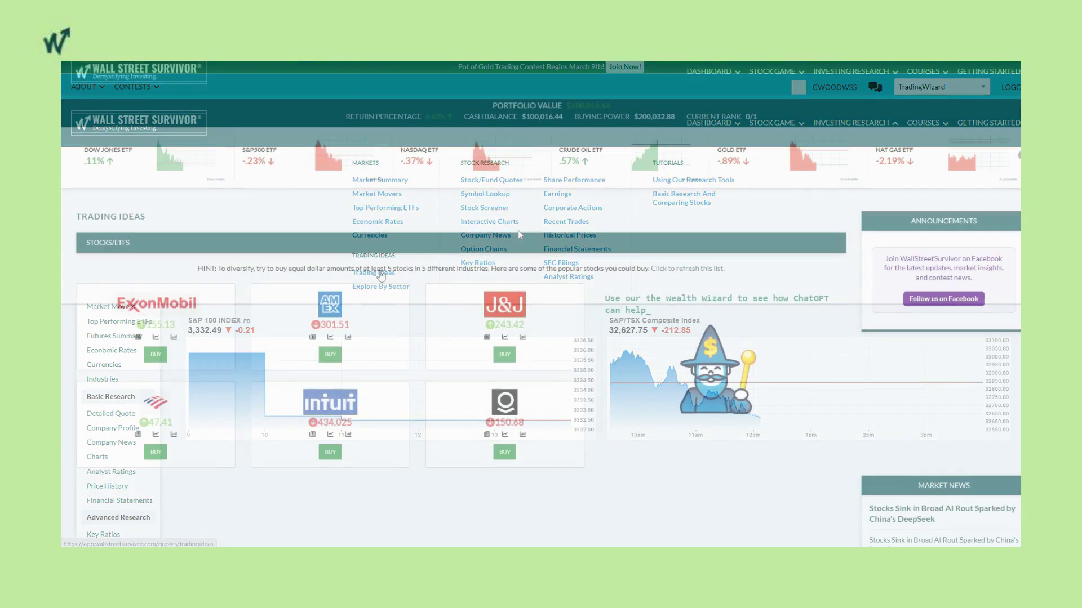
click(697, 271)
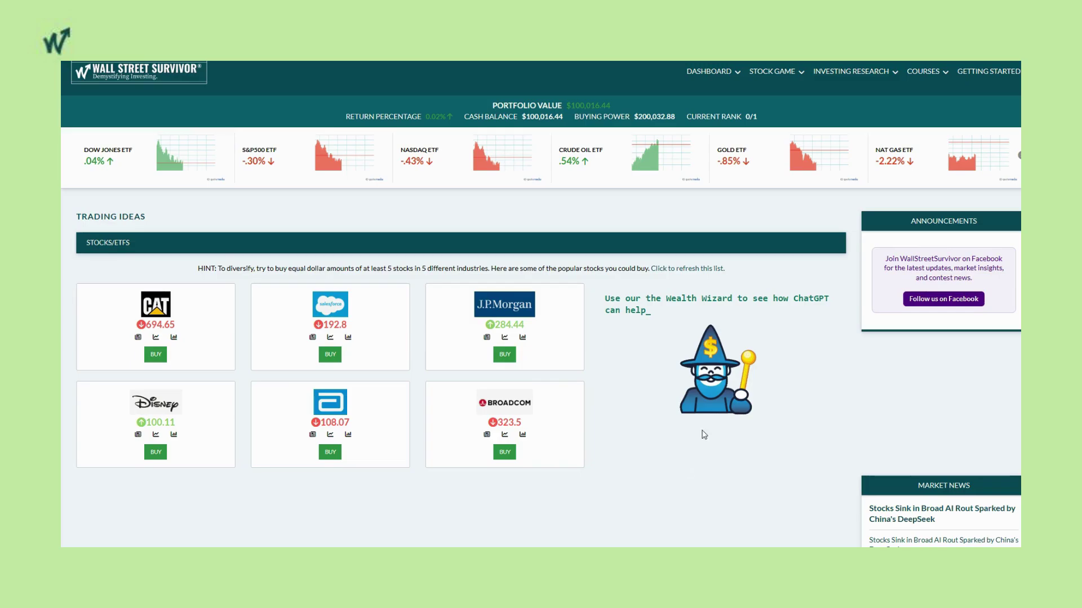
click(715, 382)
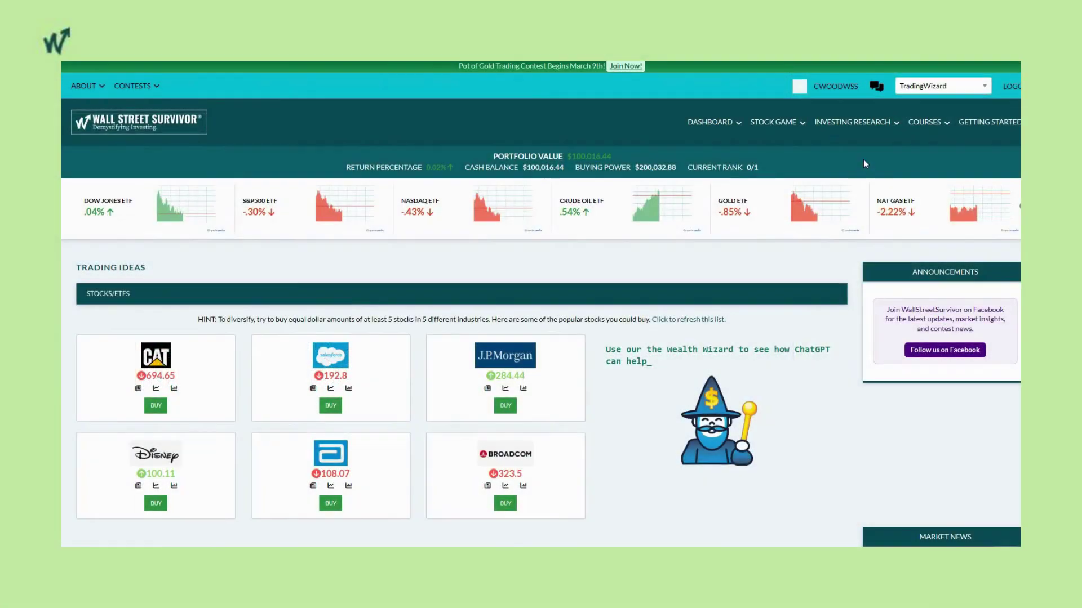
Open the Sector and Industry Explorer and find the Healthcare Providers & Services group in the Healthcare sector
click(851, 130)
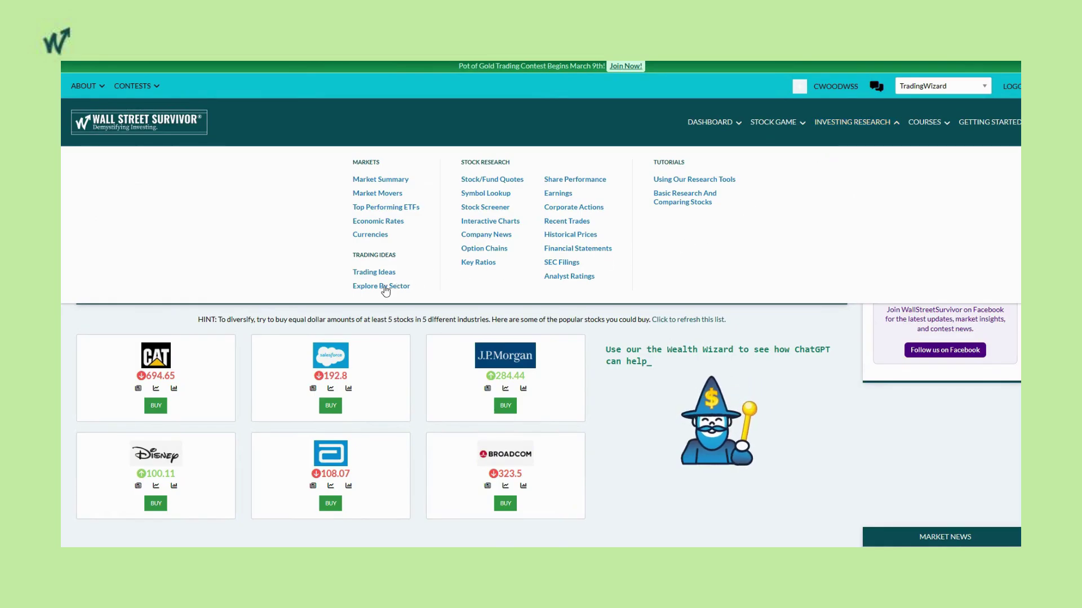
click(386, 288)
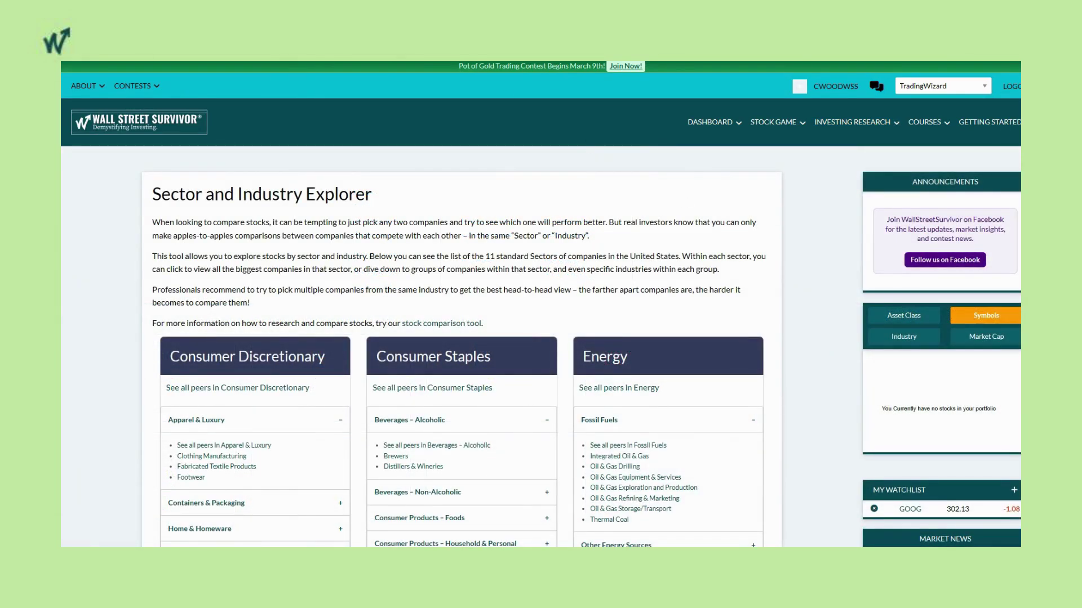
scroll(541, 304, down, 1)
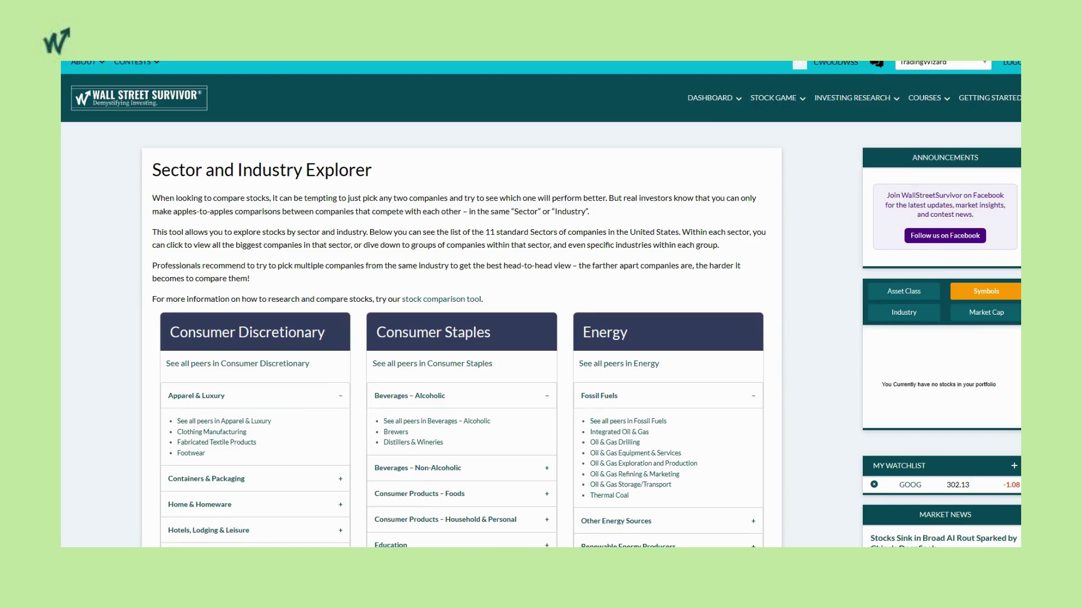
scroll(541, 304, down, 2)
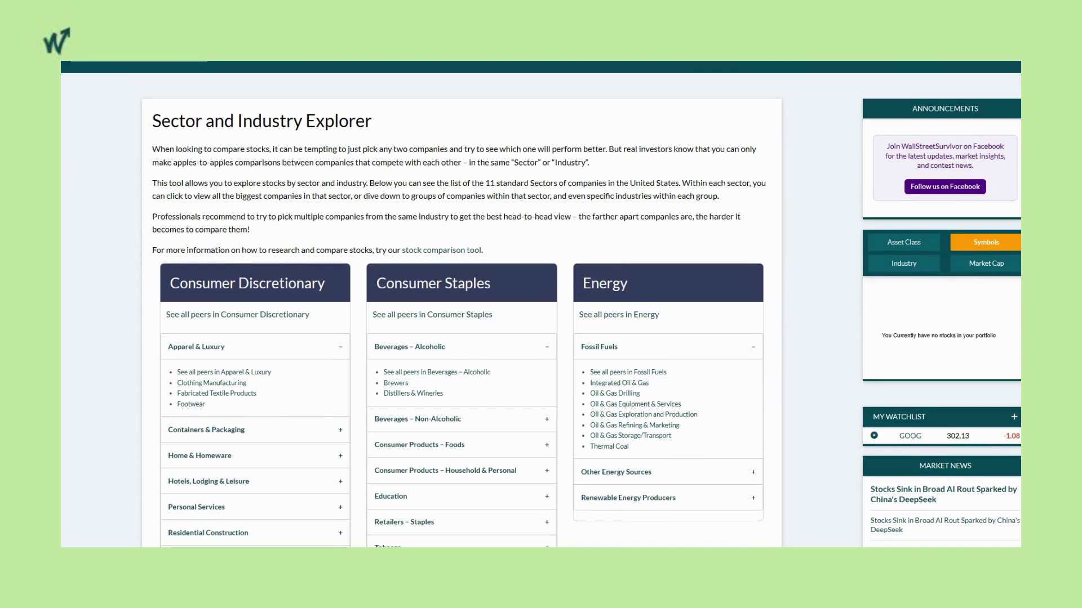
scroll(541, 304, down, 3)
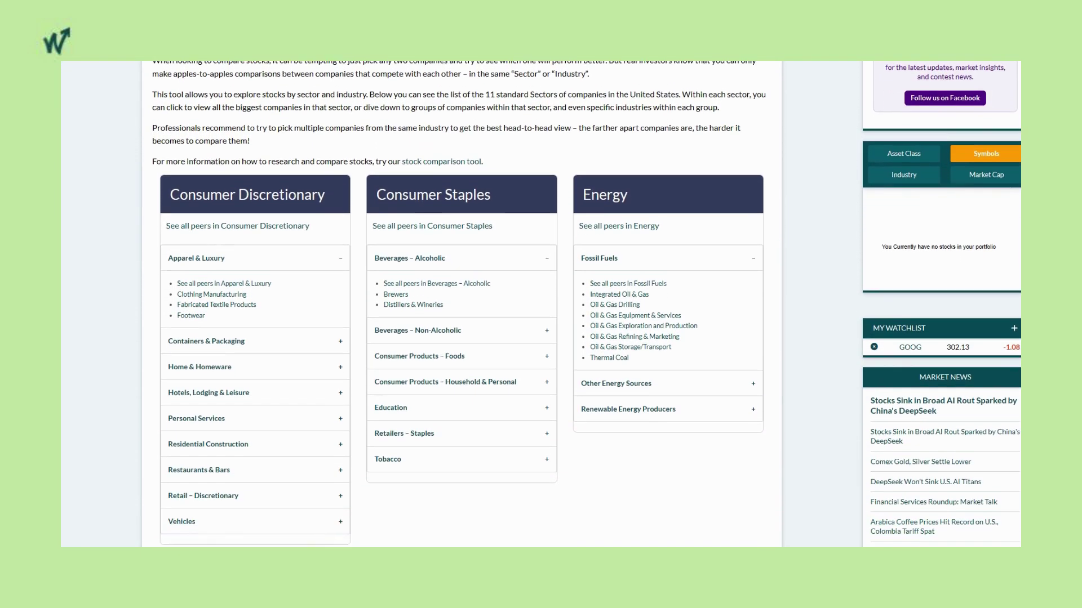
scroll(541, 304, down, 6)
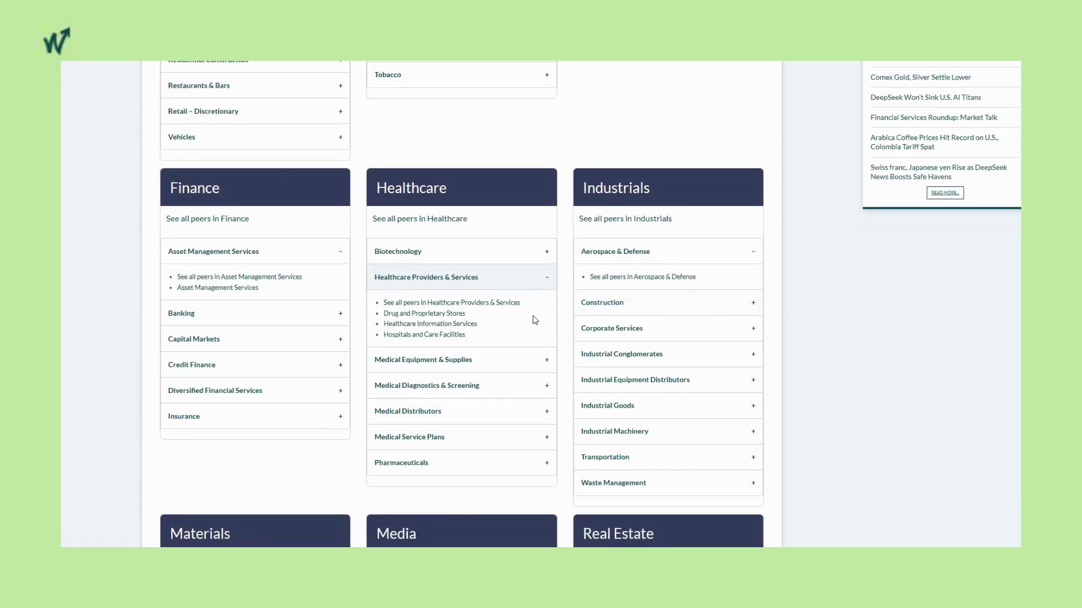
Open the peers comparison for Healthcare Information Services, review its companies and load more of them
click(445, 324)
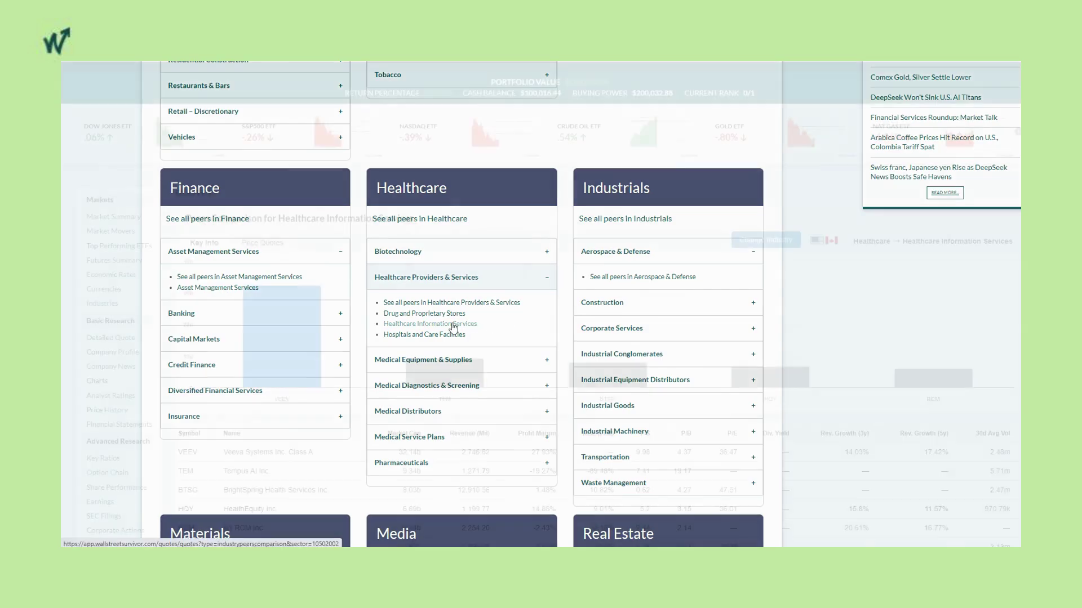
scroll(541, 304, down, 1)
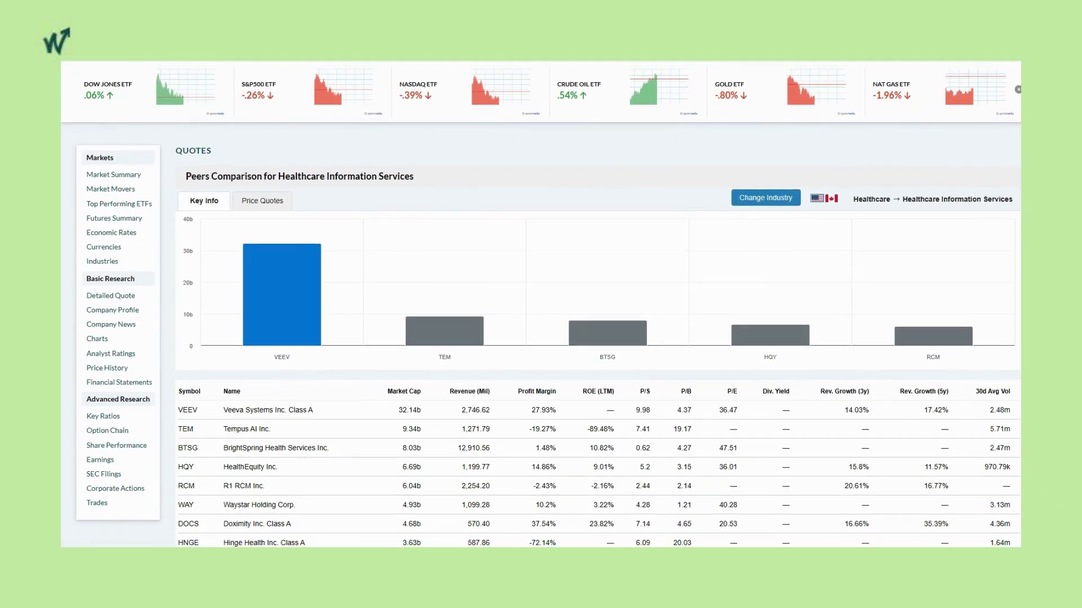
scroll(541, 304, down, 1)
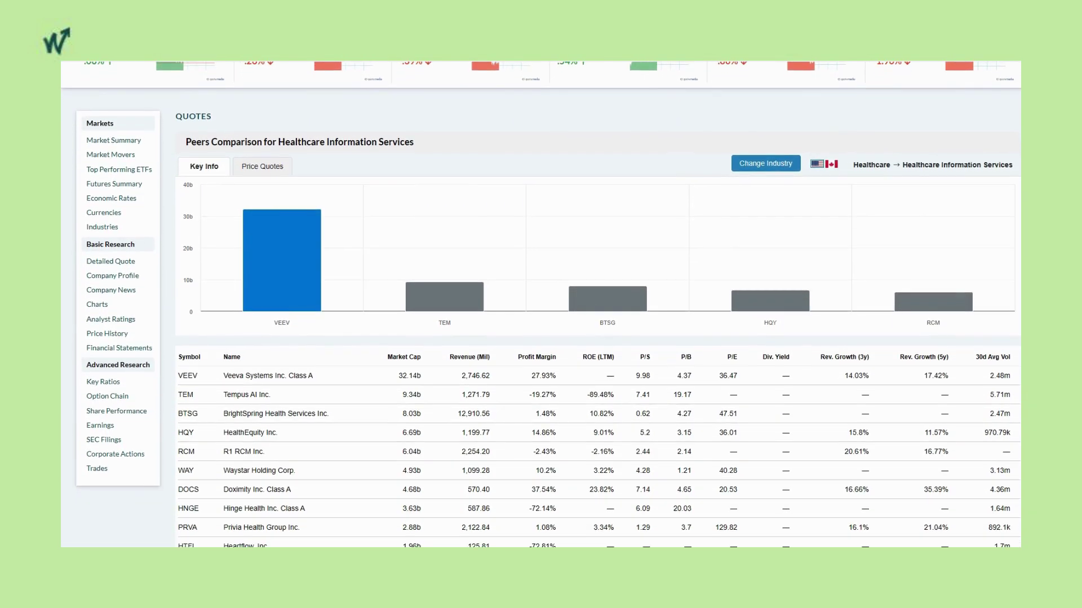
scroll(541, 304, down, 1)
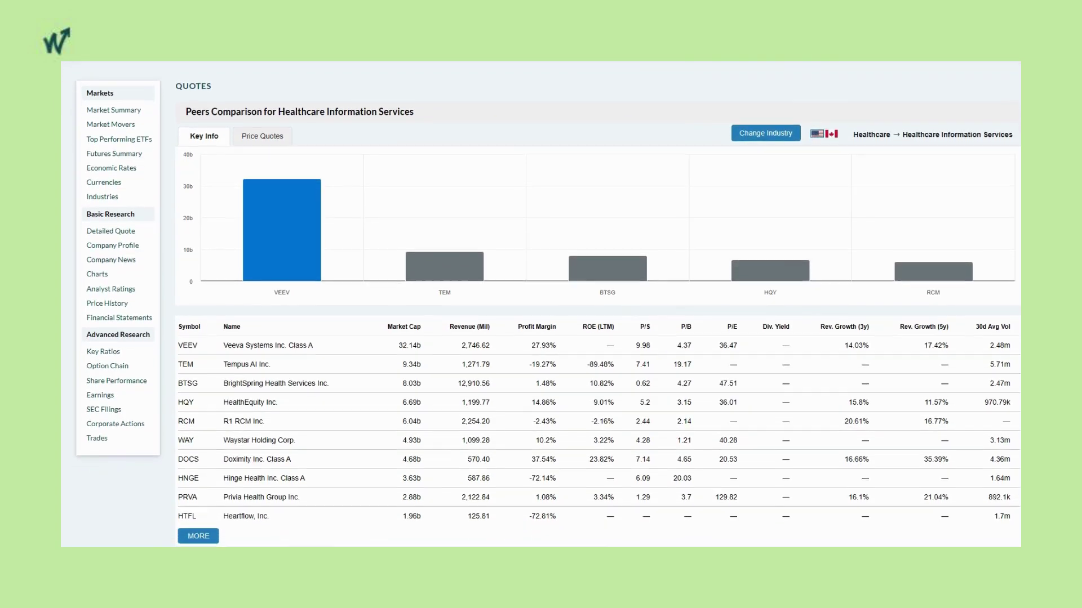
scroll(541, 304, down, 1)
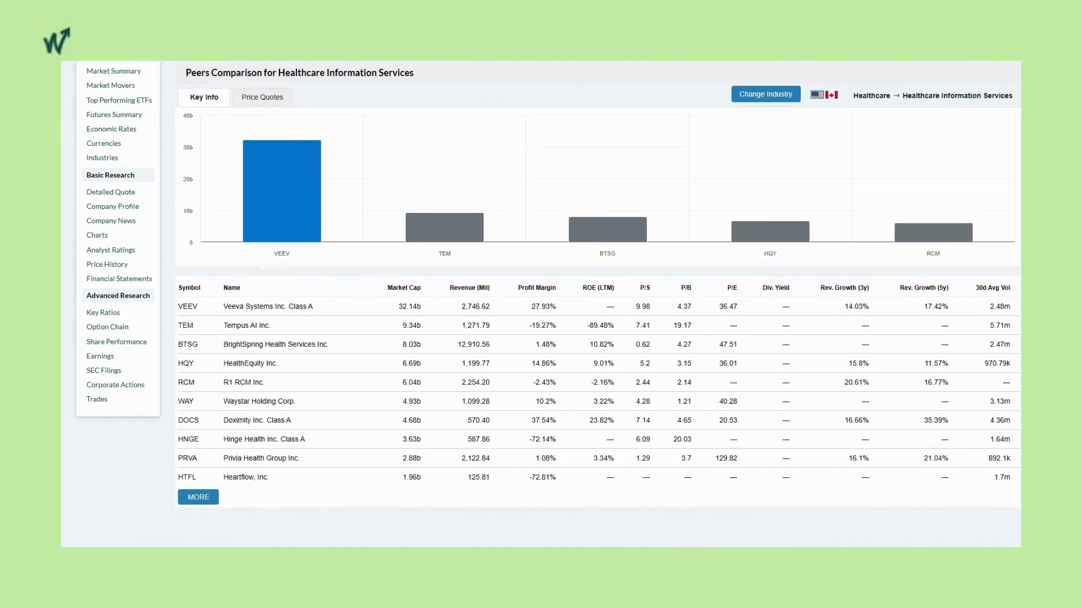
click(206, 497)
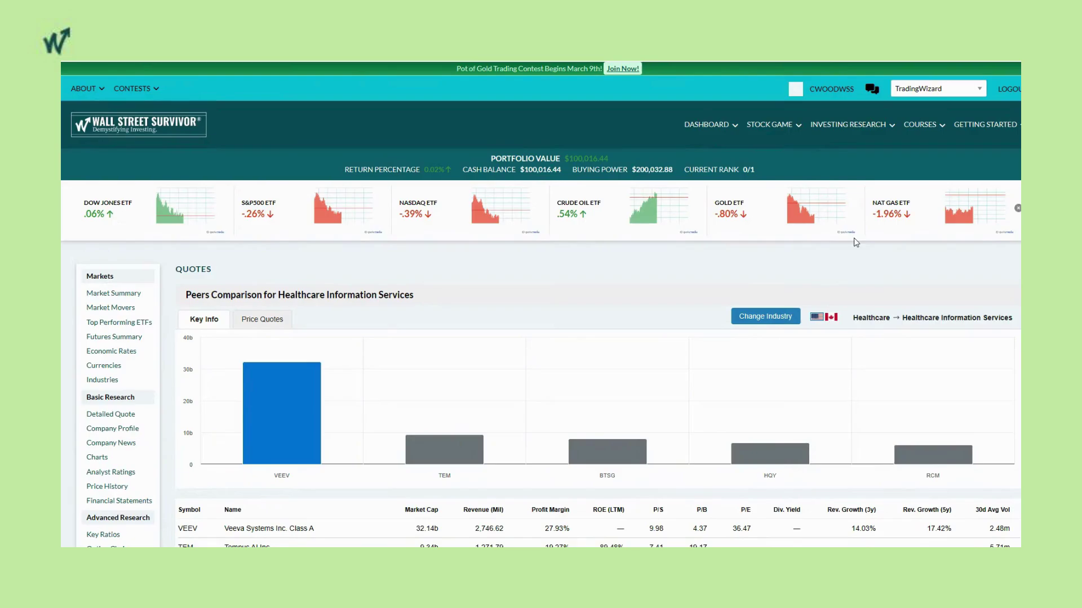
Open the Stock Screener and display its filters
mouse_move(874, 133)
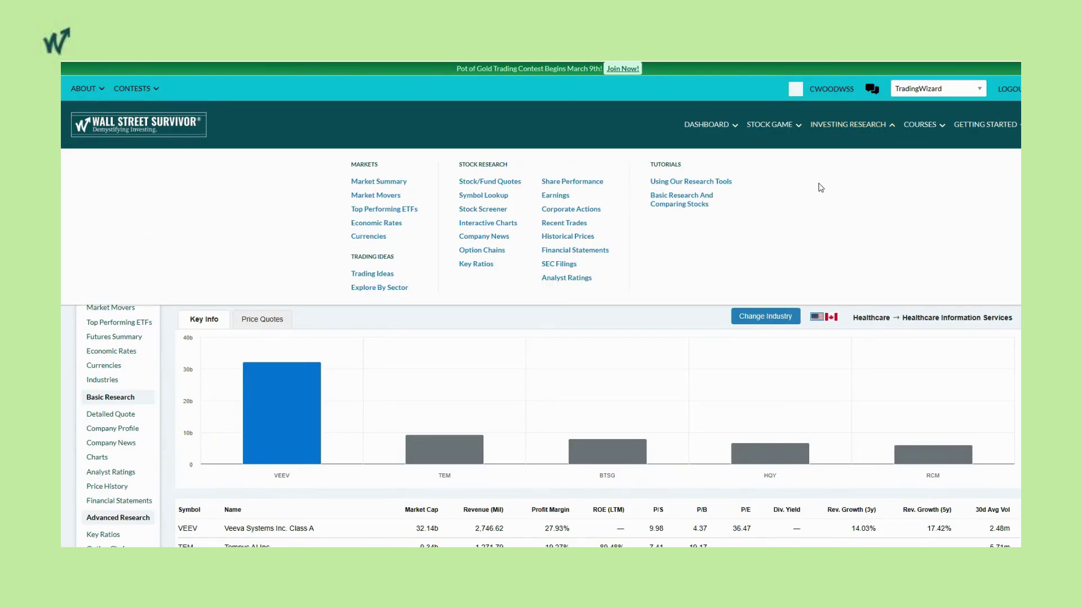
click(483, 210)
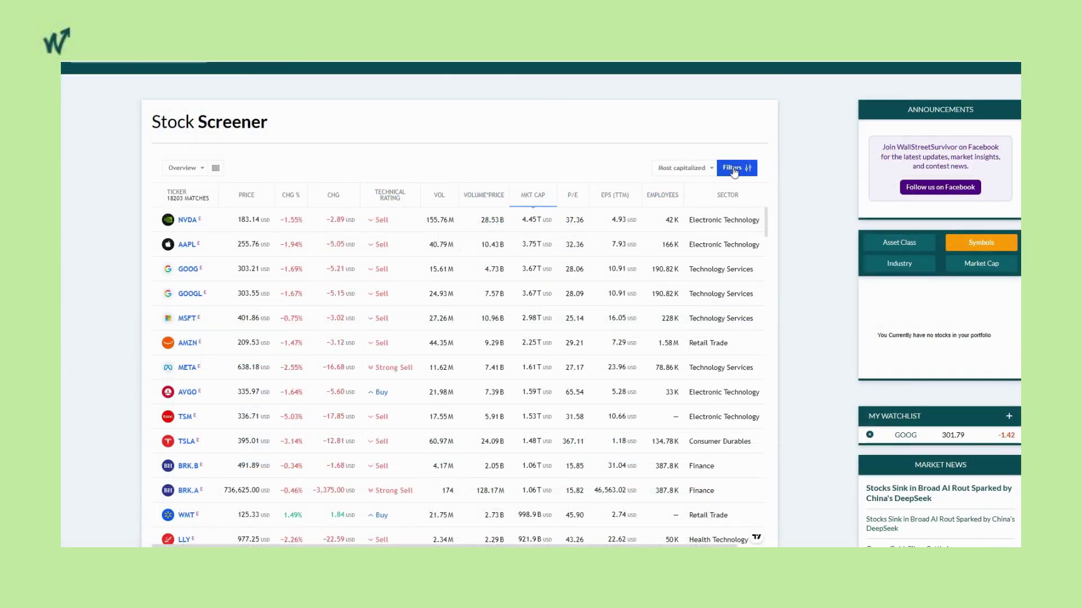
click(734, 172)
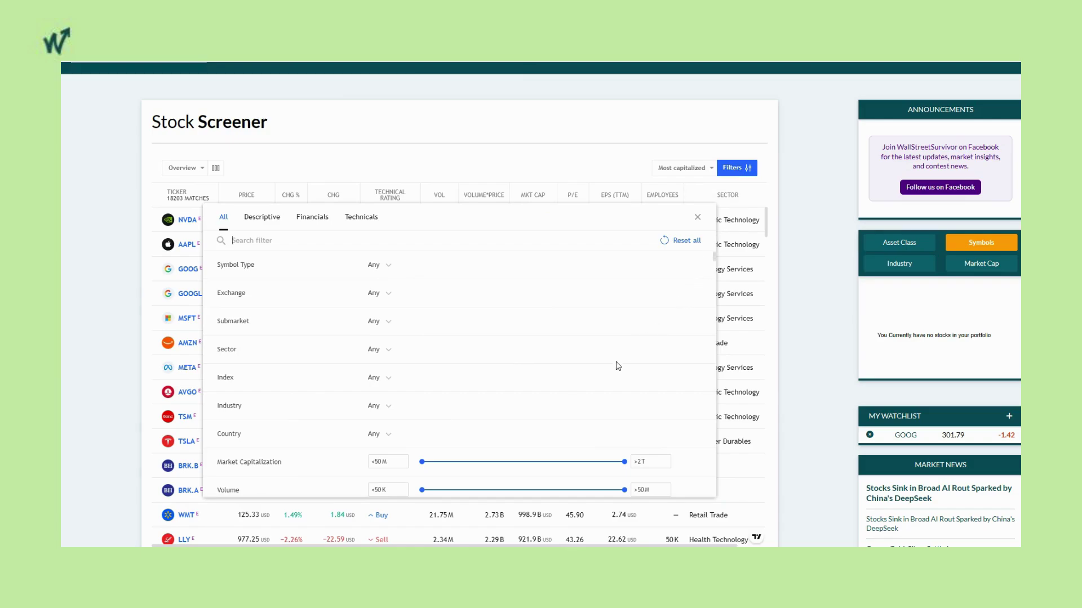
Filter the screener's sector to Consumer Services, Health Services and Health Technology
scroll(618, 367, down, 1)
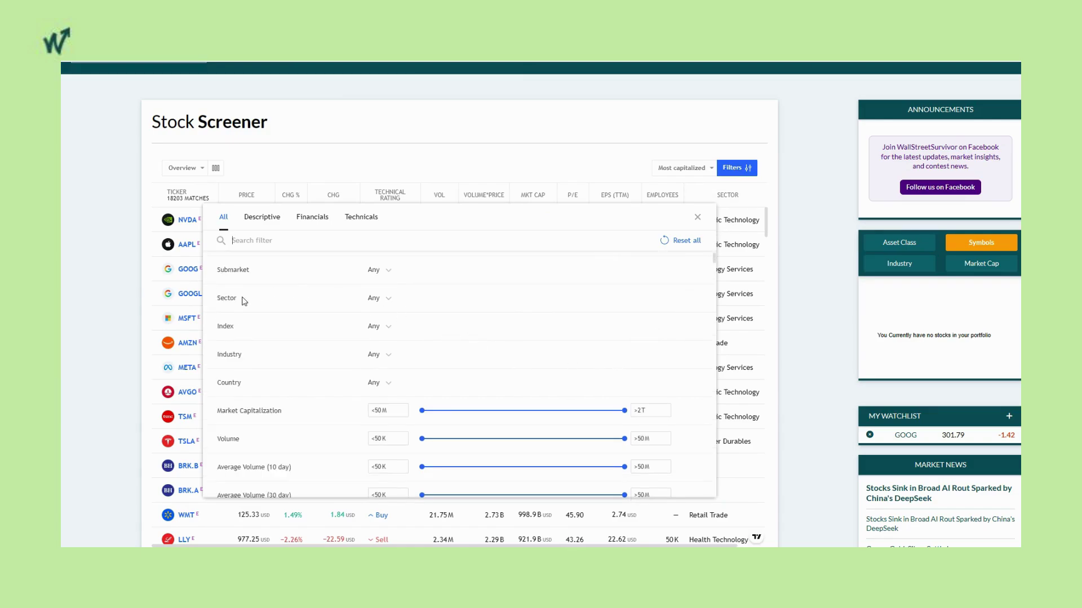
click(387, 304)
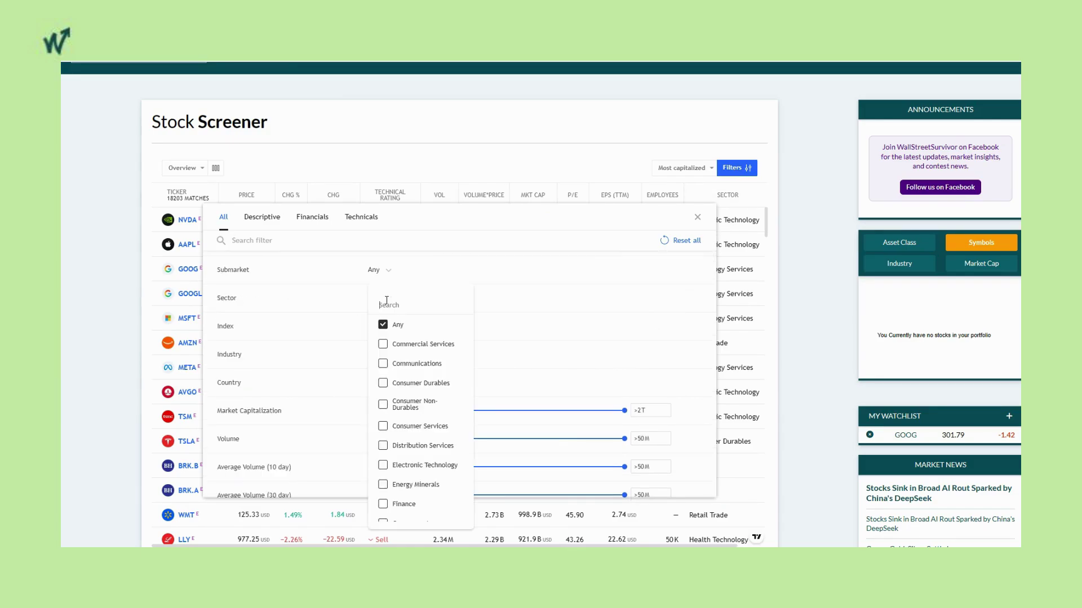
scroll(430, 342, down, 1)
scroll(430, 342, down, 1)
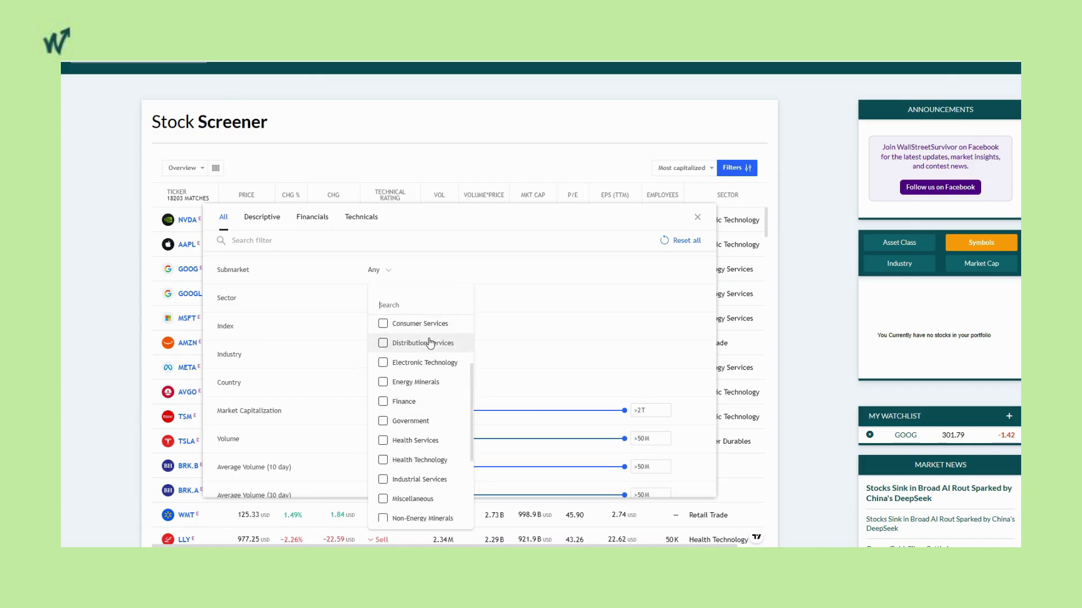
click(383, 323)
click(383, 440)
click(383, 459)
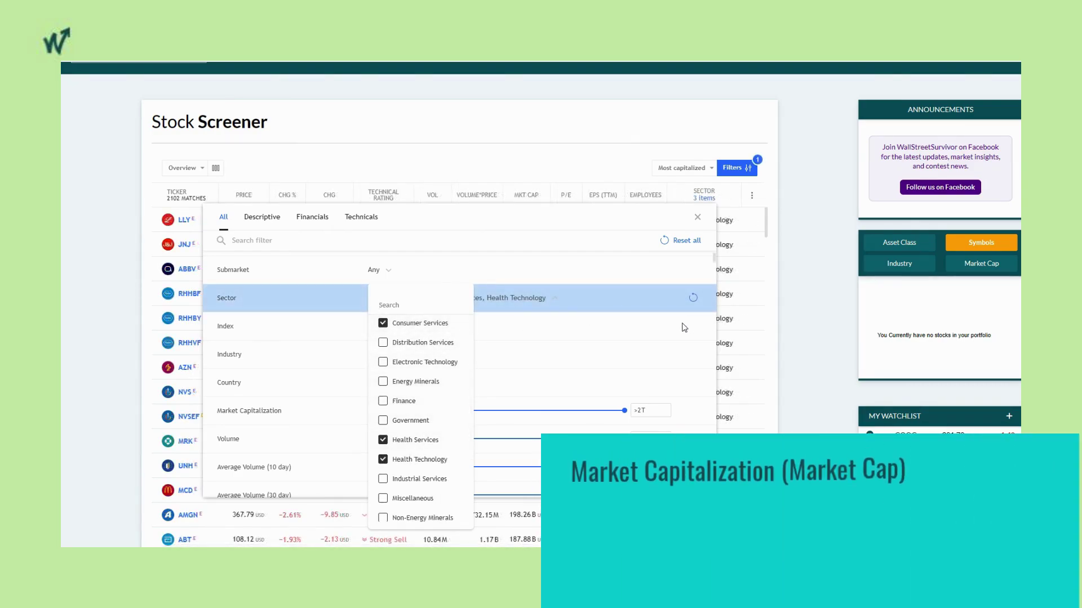
click(645, 320)
Limit the market capitalization filter to a maximum of 300M
scroll(683, 327, down, 1)
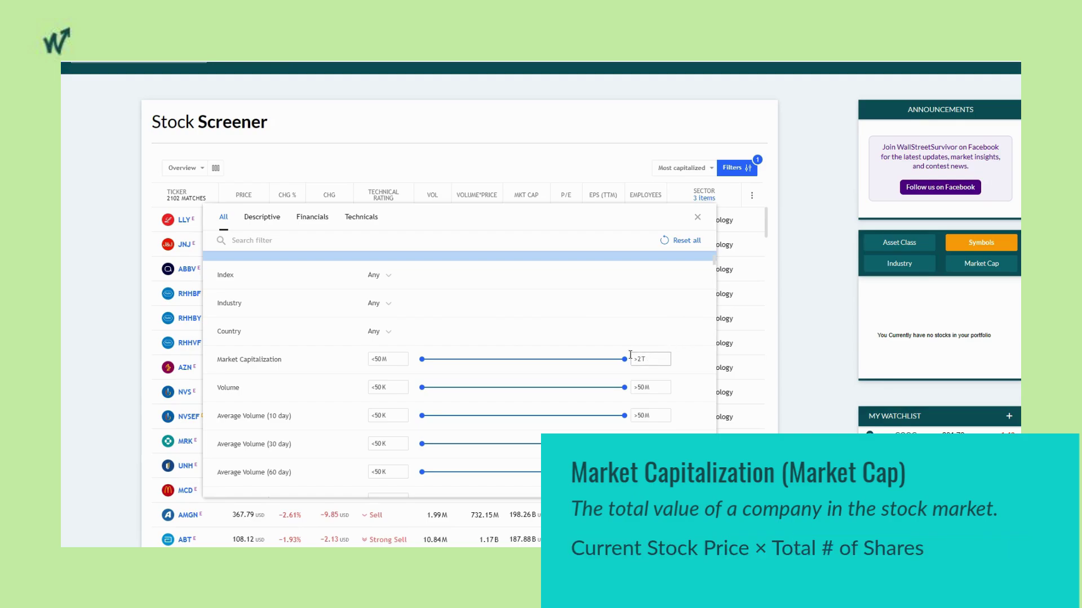
drag(624, 361, 478, 362)
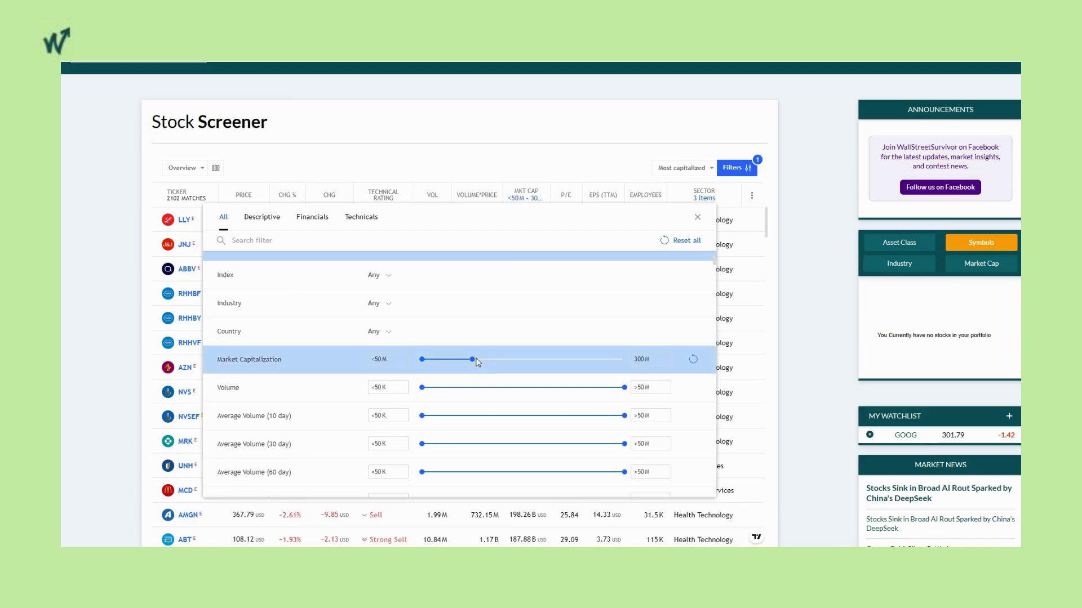
scroll(667, 316, down, 5)
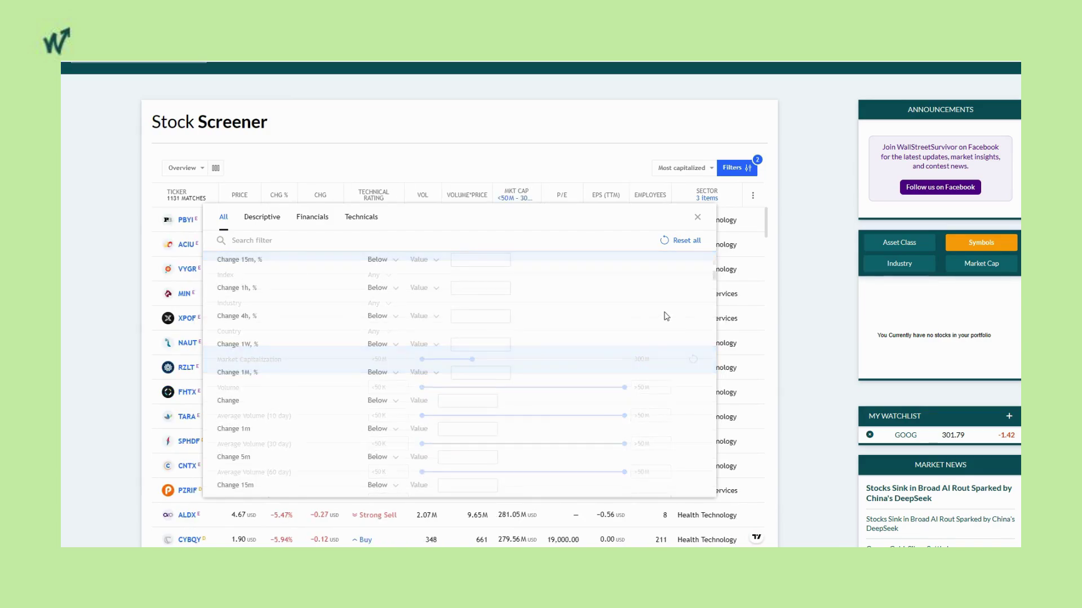
Filter the screener to stocks with a Price to Earnings Ratio (TTM) below 20
scroll(667, 316, down, 4)
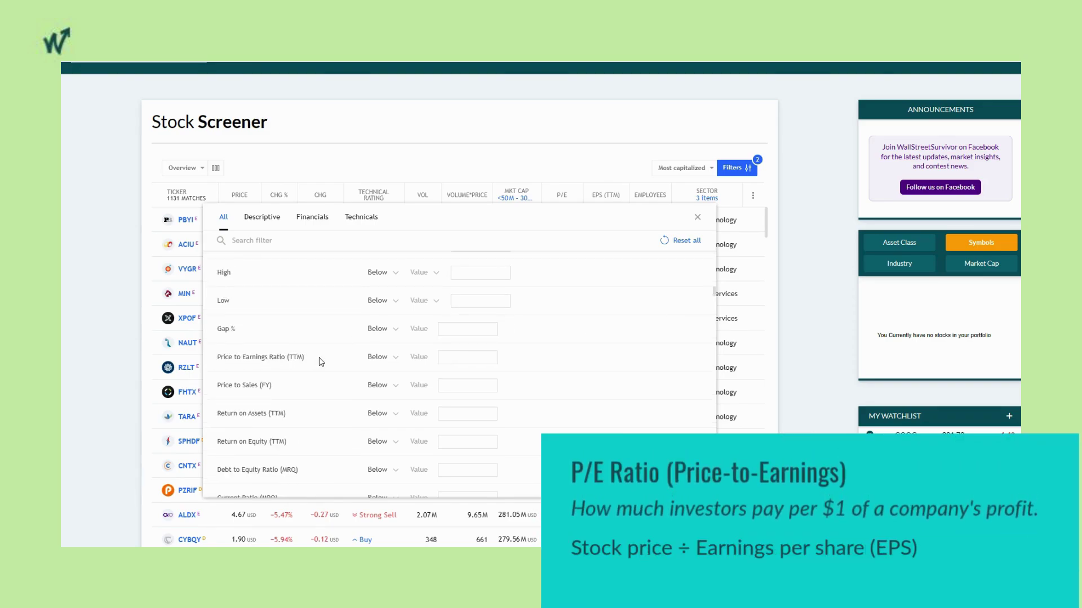
click(387, 359)
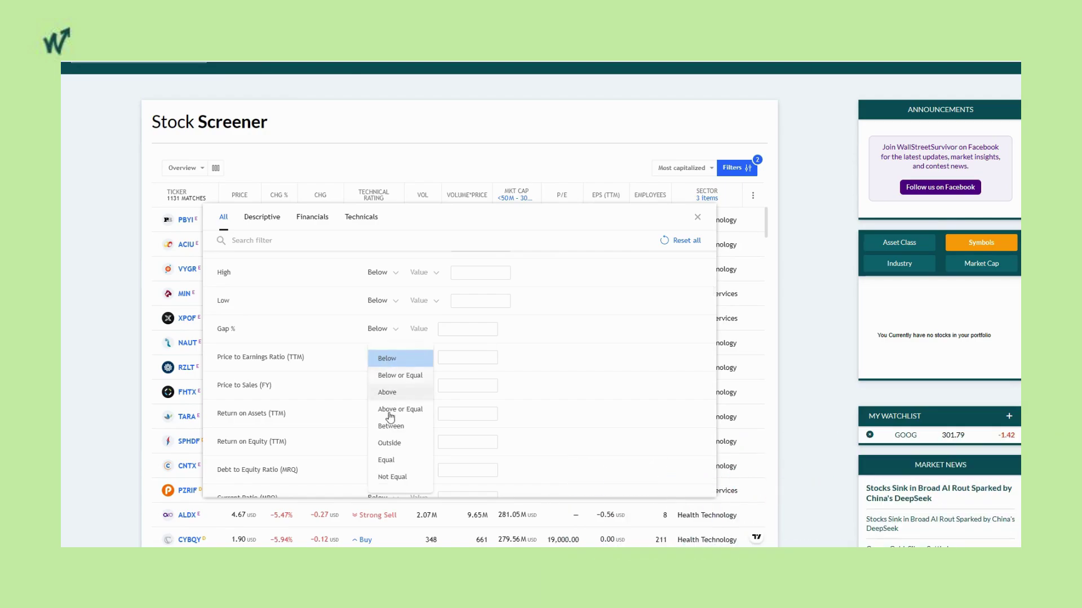
click(401, 361)
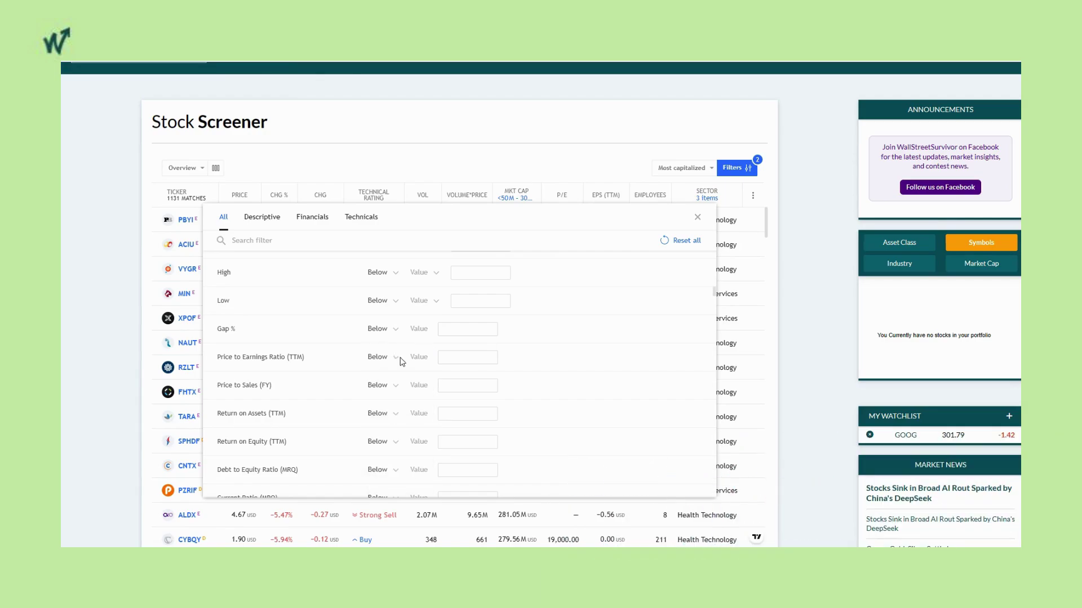
click(481, 357)
text(20)
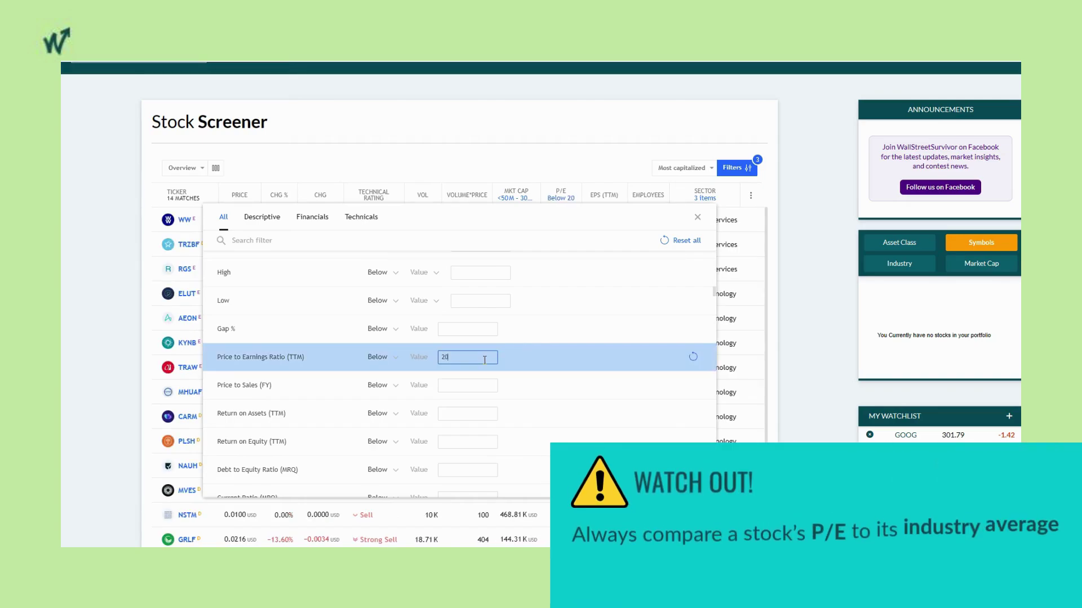
click(575, 361)
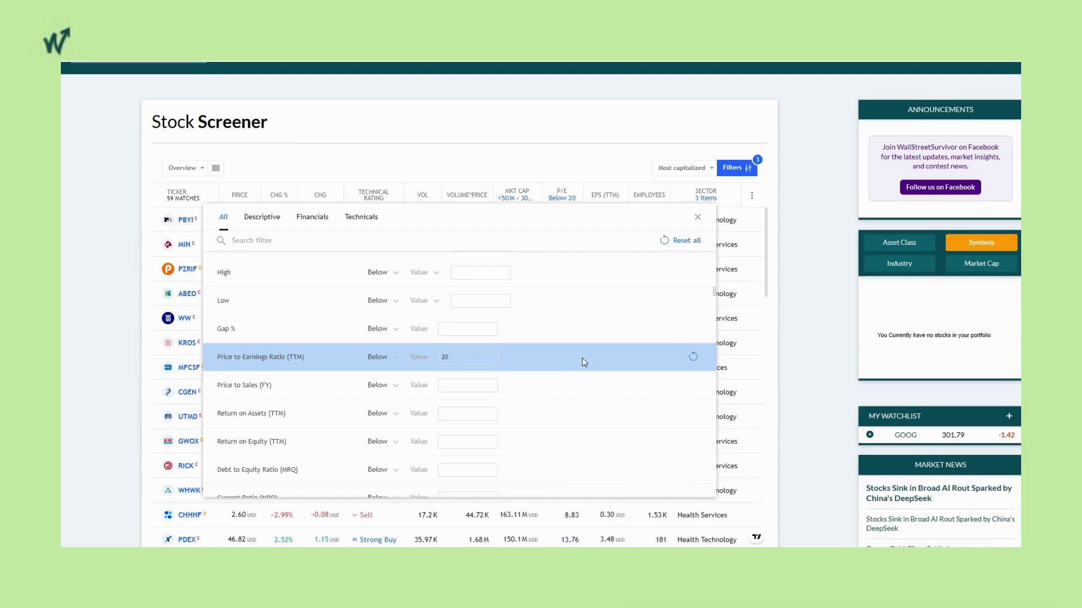
Find the dividend filters, require a Dividend Yield Forward above 2 and close the filter list
click(254, 240)
text(dividend)
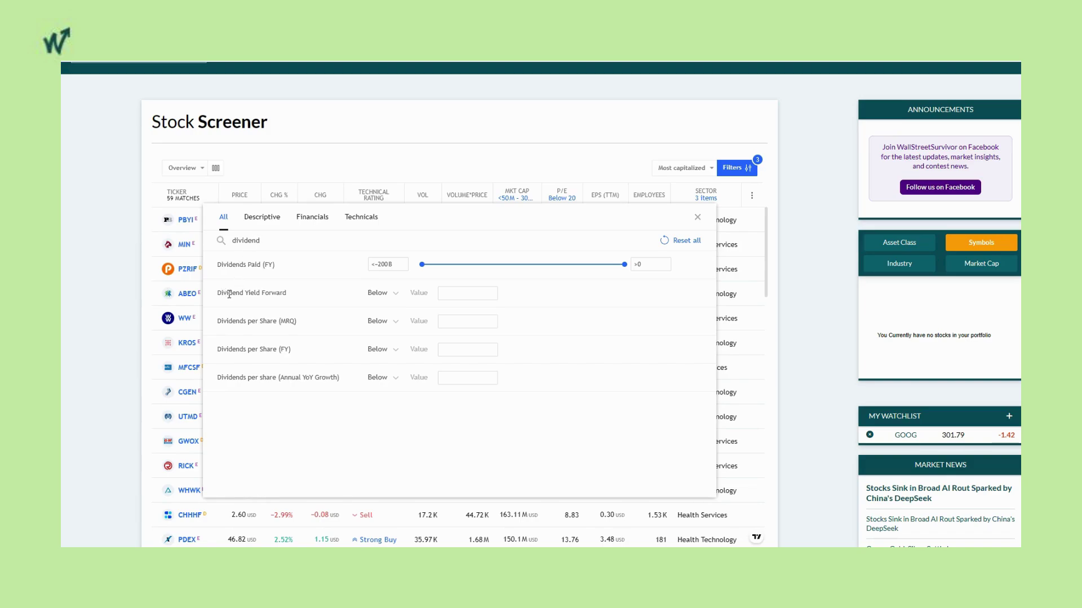
click(394, 294)
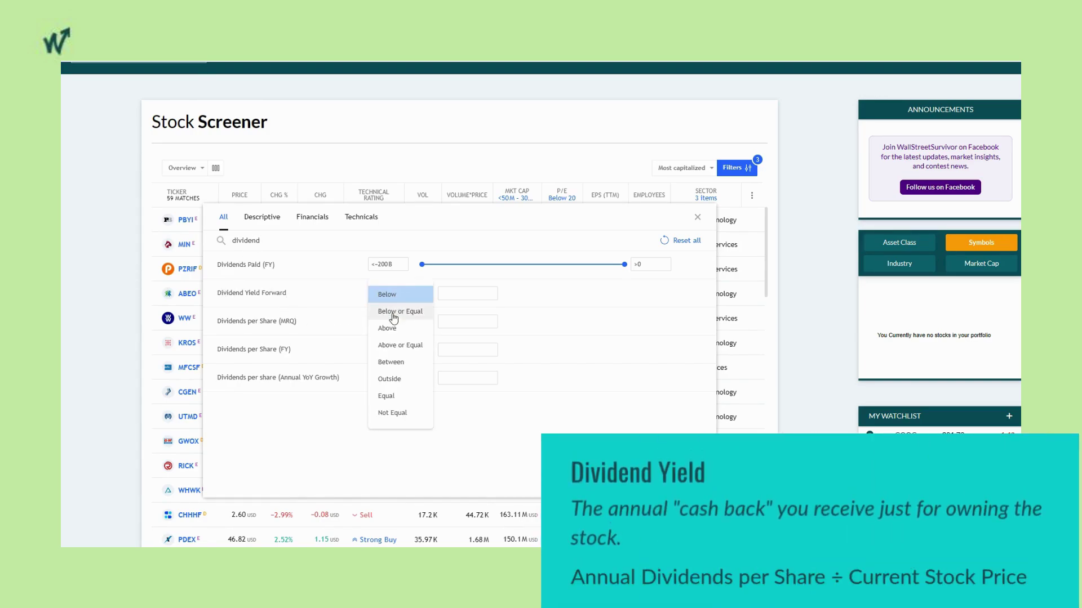
click(392, 329)
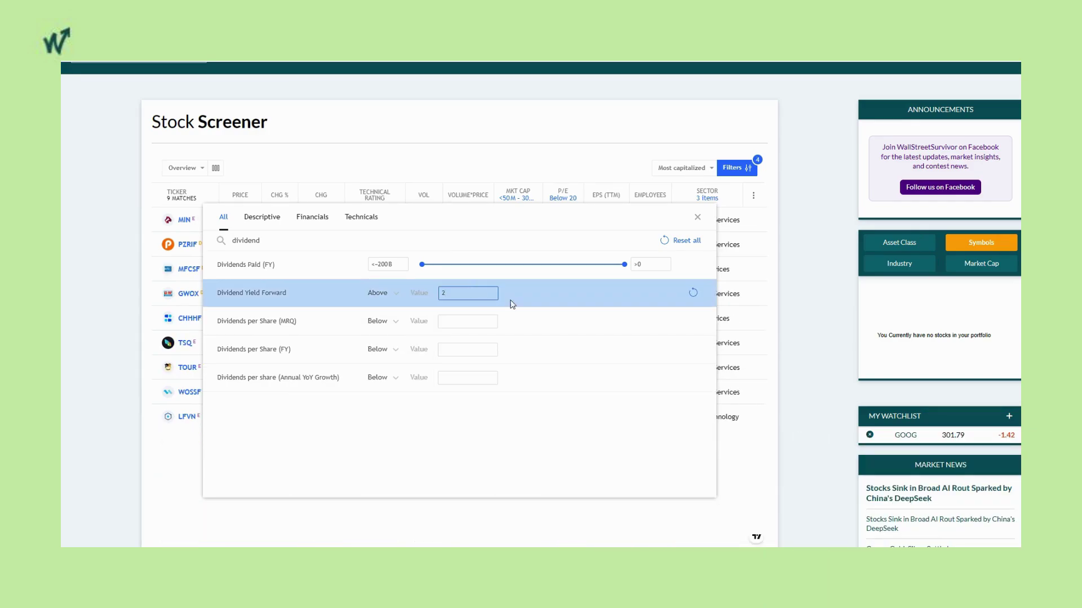
click(561, 441)
click(184, 461)
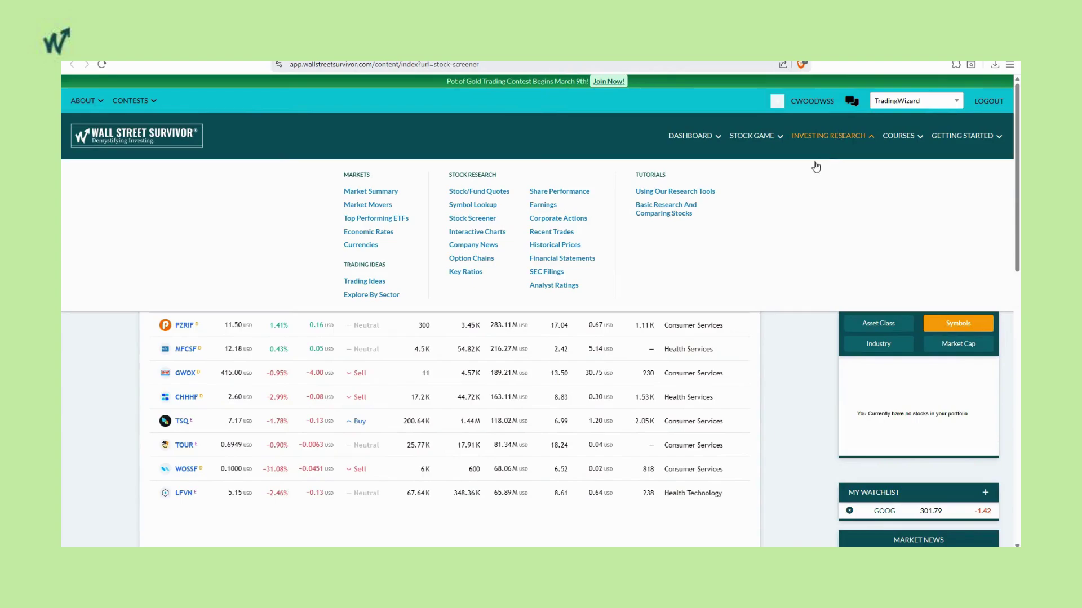
Open the Basic Research And Comparing Stocks tutorial and enter 301.37 as the price for goog
click(667, 209)
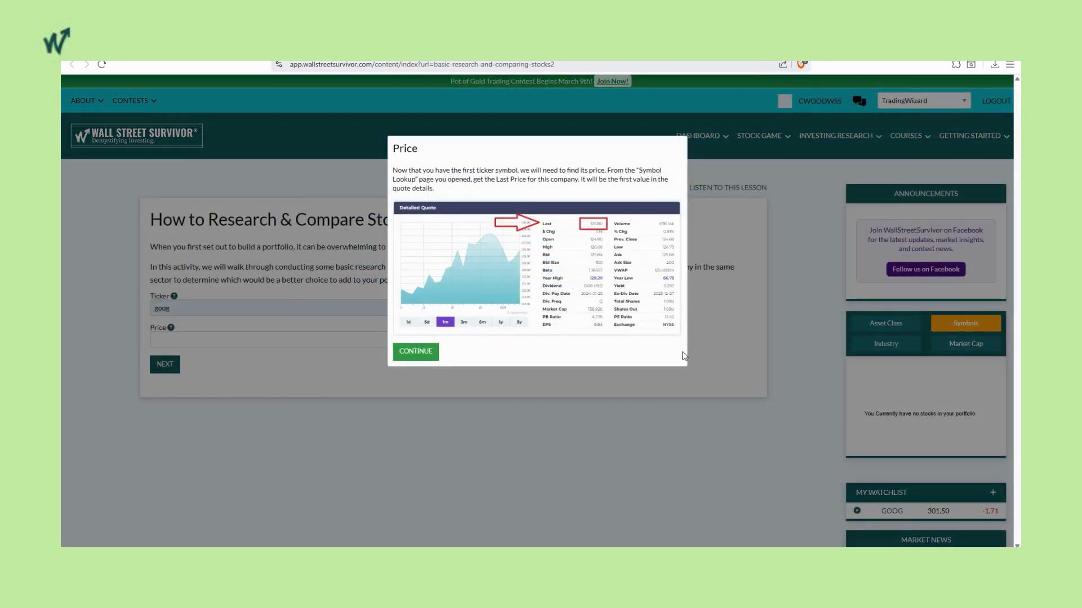
click(413, 353)
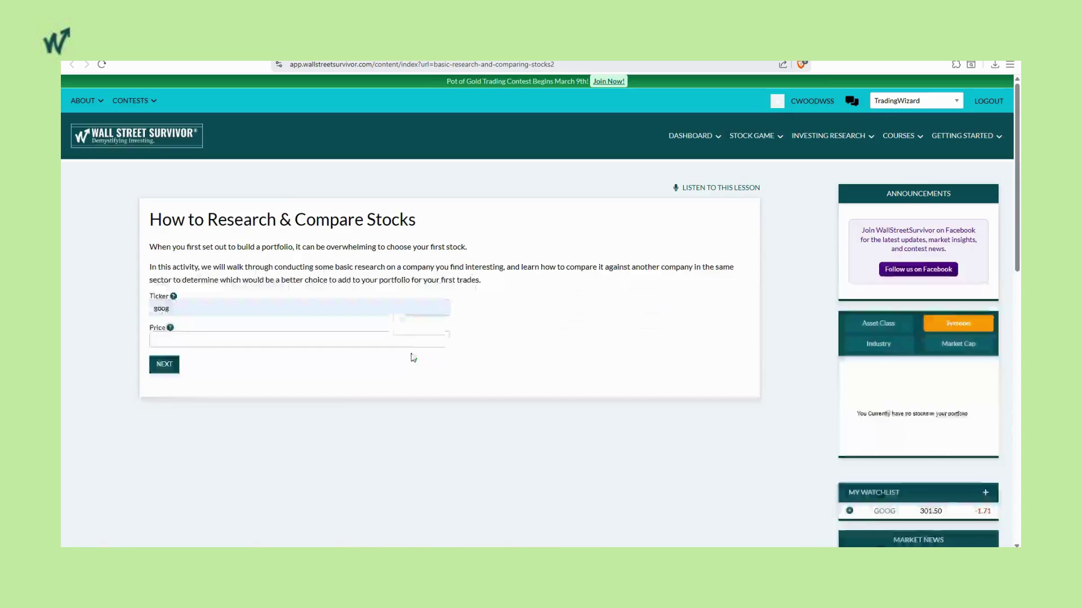
click(197, 343)
text(301.37)
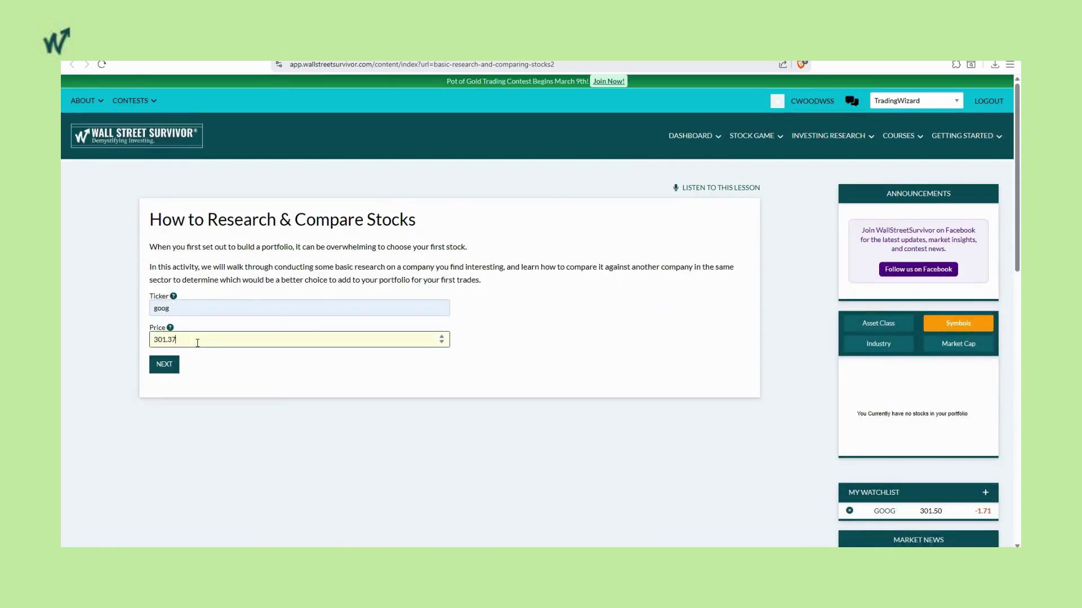
Submit the stock price and go through the tutorial's Earnings Per Share (EPS) explanations
click(165, 367)
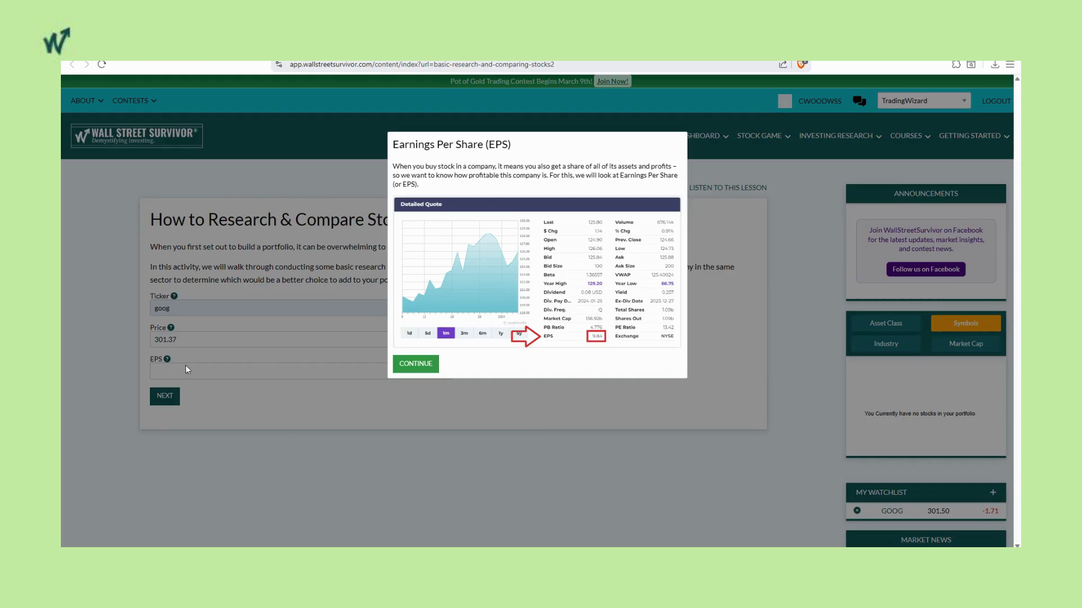
click(416, 365)
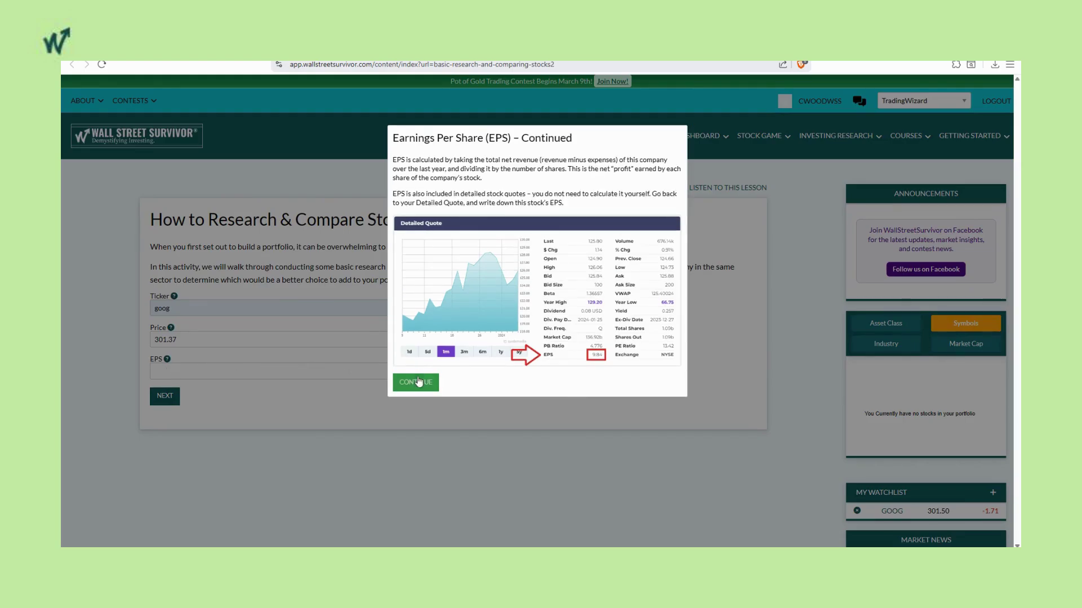
click(418, 383)
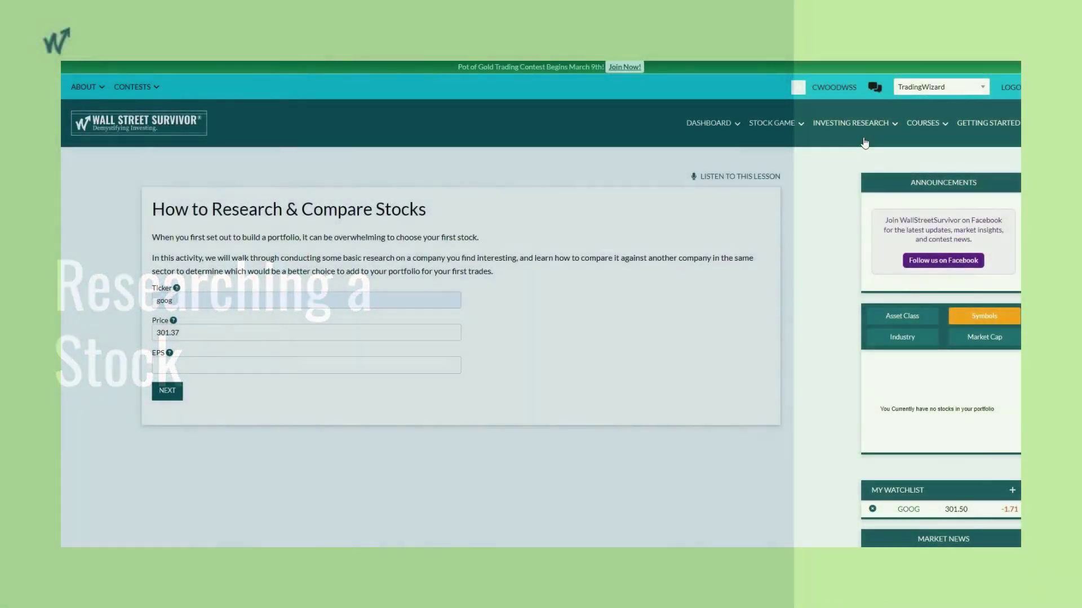
Open Symbol Lookup, search for petco and bring up the quote for WOOF
click(867, 124)
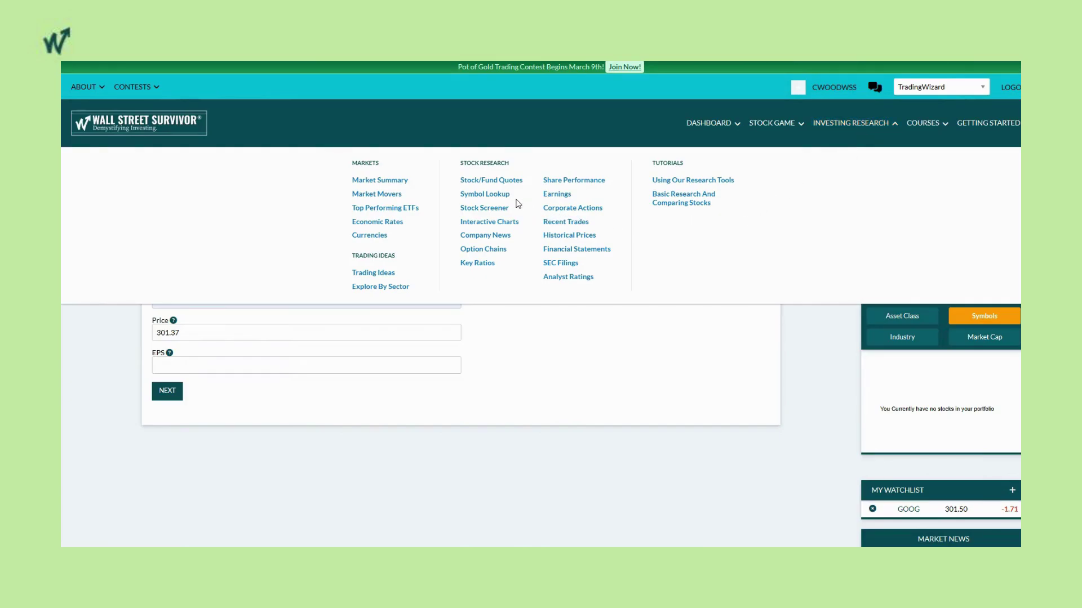
click(480, 195)
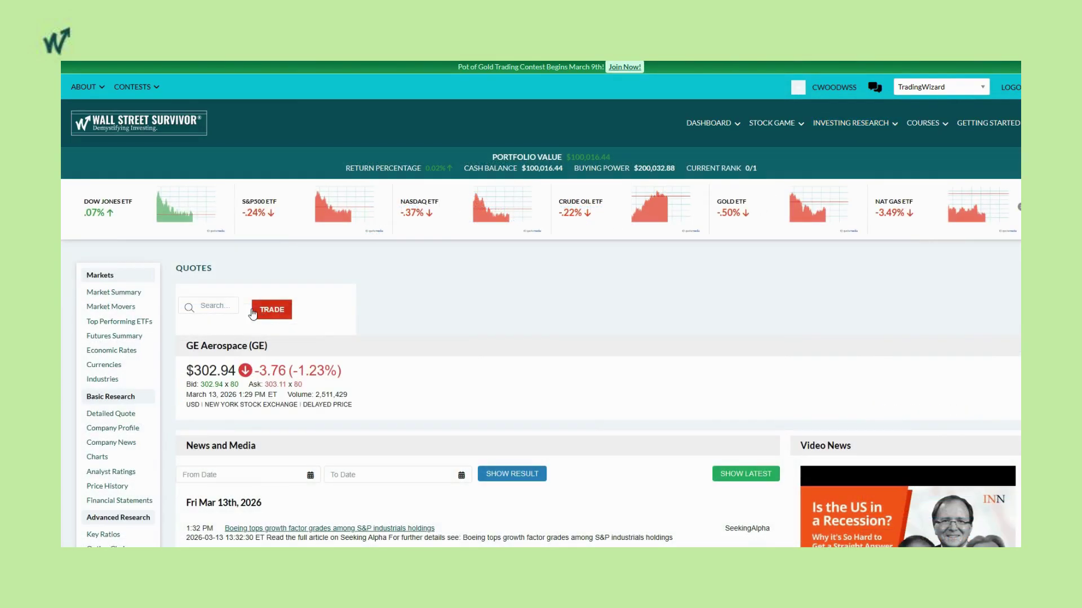
click(210, 304)
text(p)
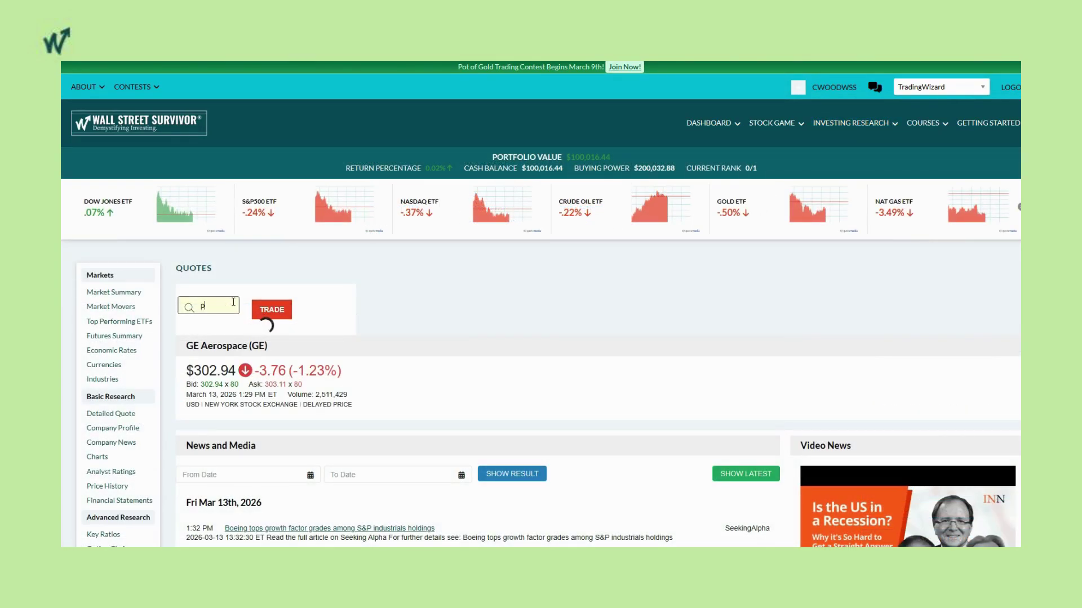
text(etco)
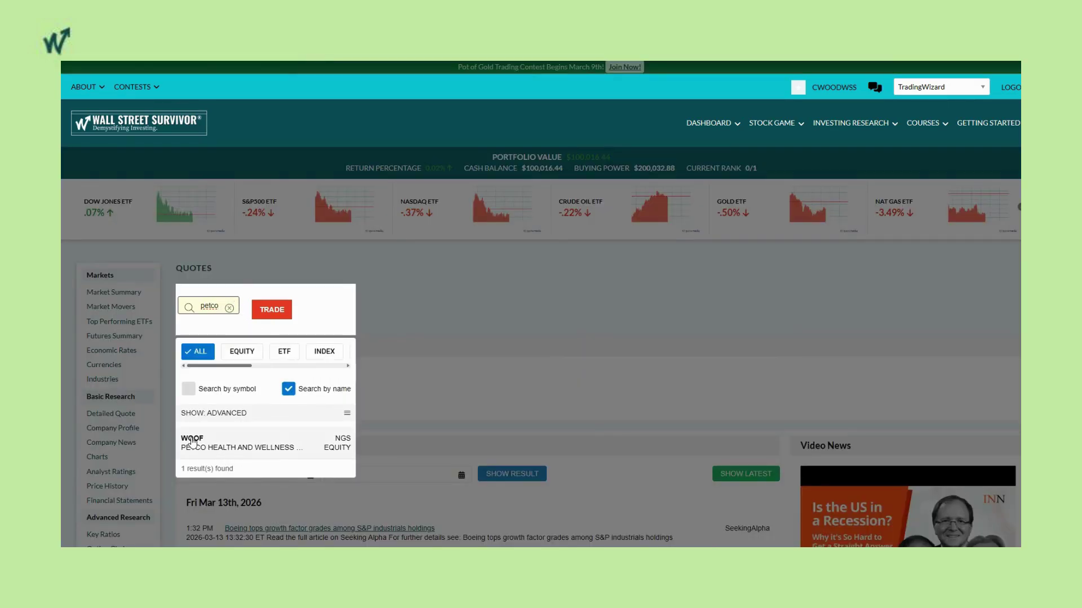
click(248, 442)
Open Petco's company profile and review its business description, details and industry classifications
mouse_move(862, 127)
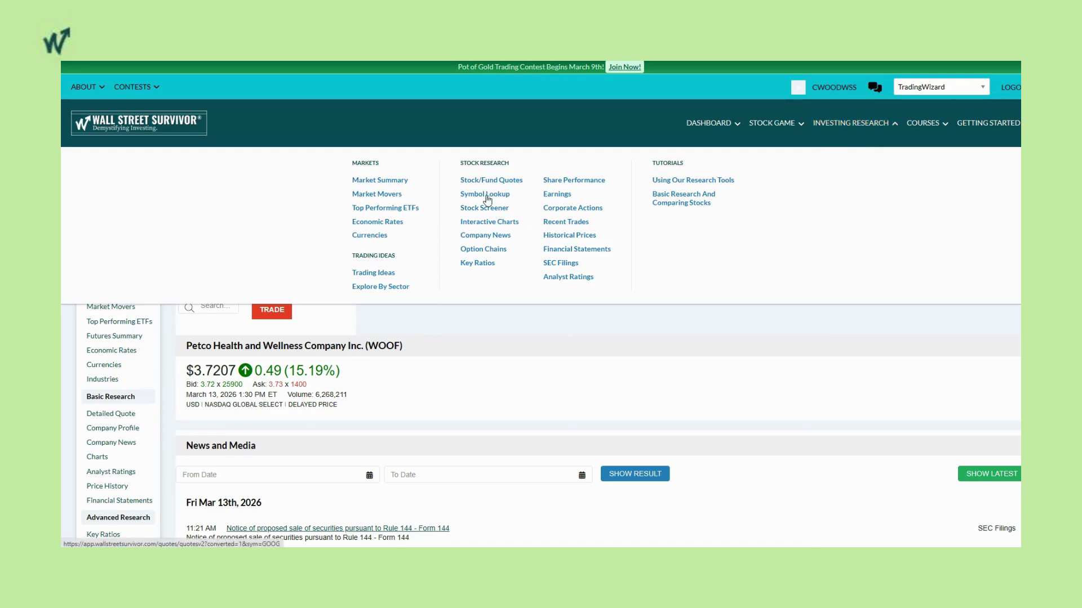
scroll(493, 269, down, 1)
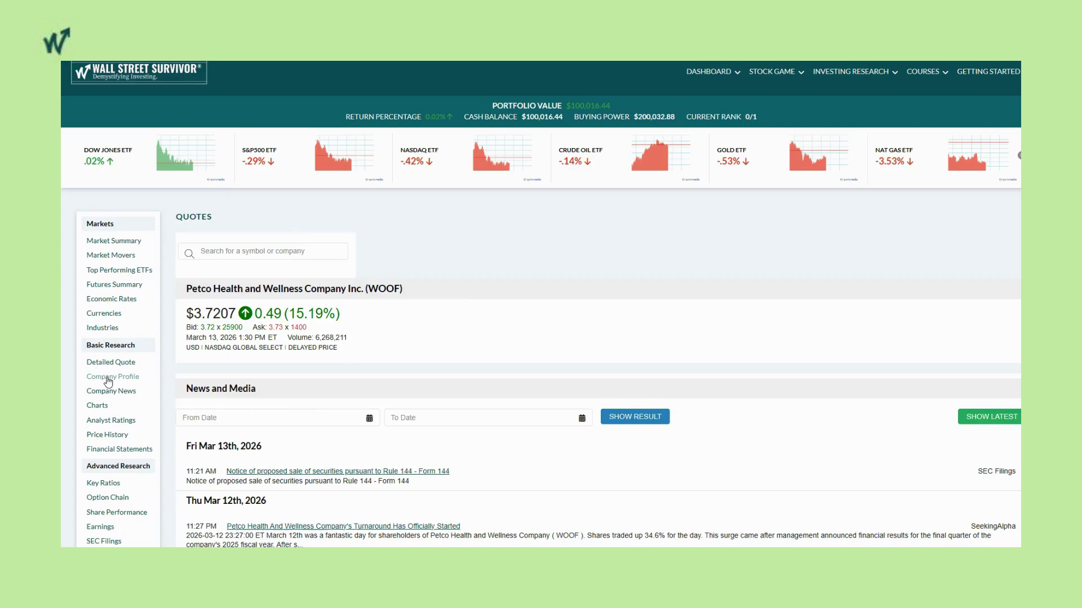
click(109, 378)
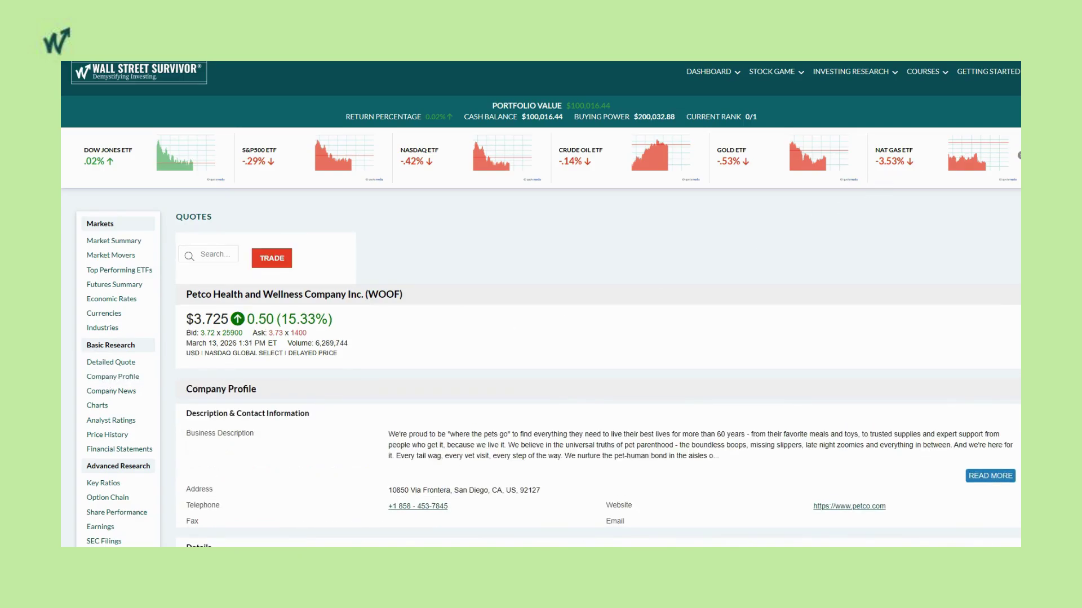
scroll(540, 304, down, 3)
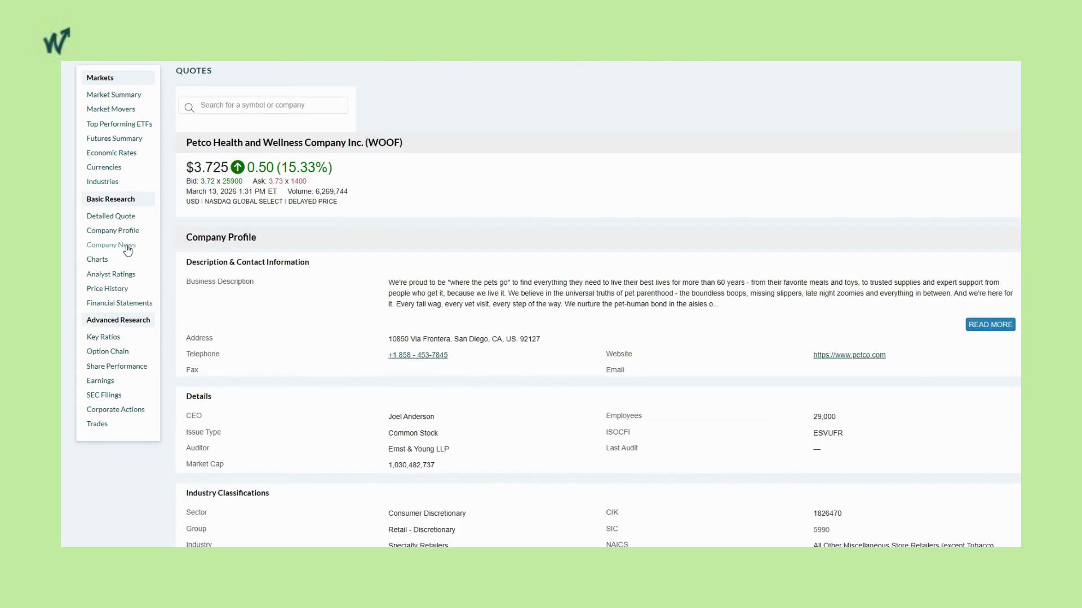
Open the company news for WOOF and look through the recent headlines
click(128, 247)
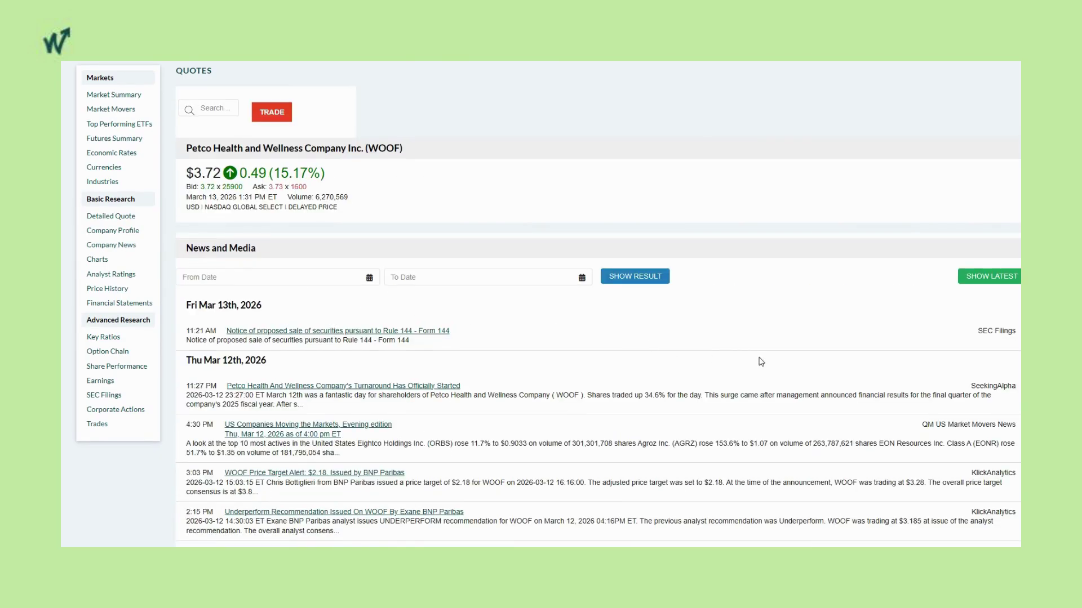
scroll(761, 362, down, 3)
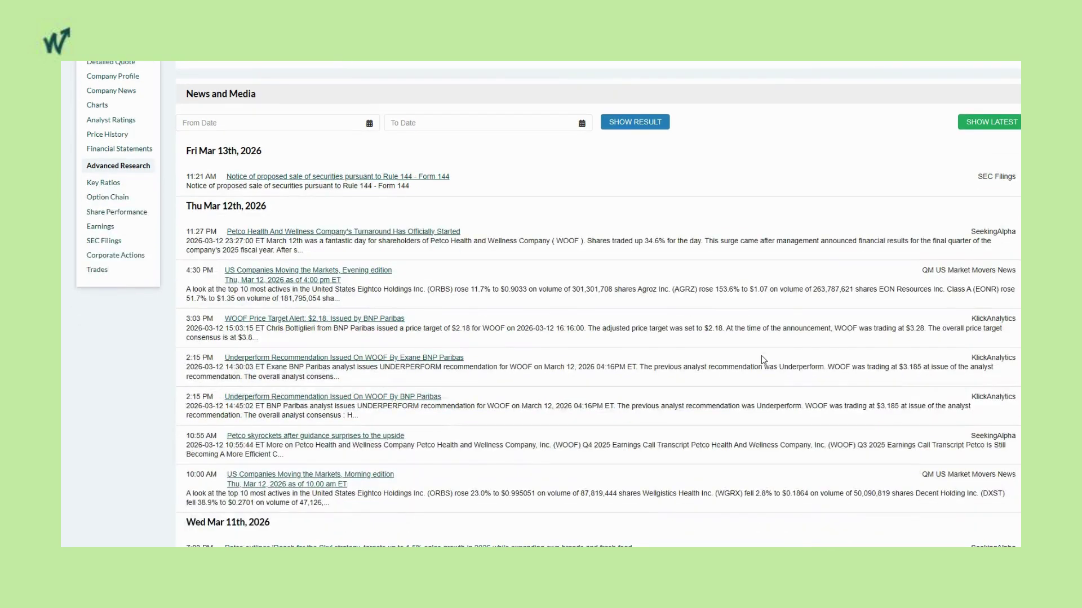
scroll(762, 356, down, 1)
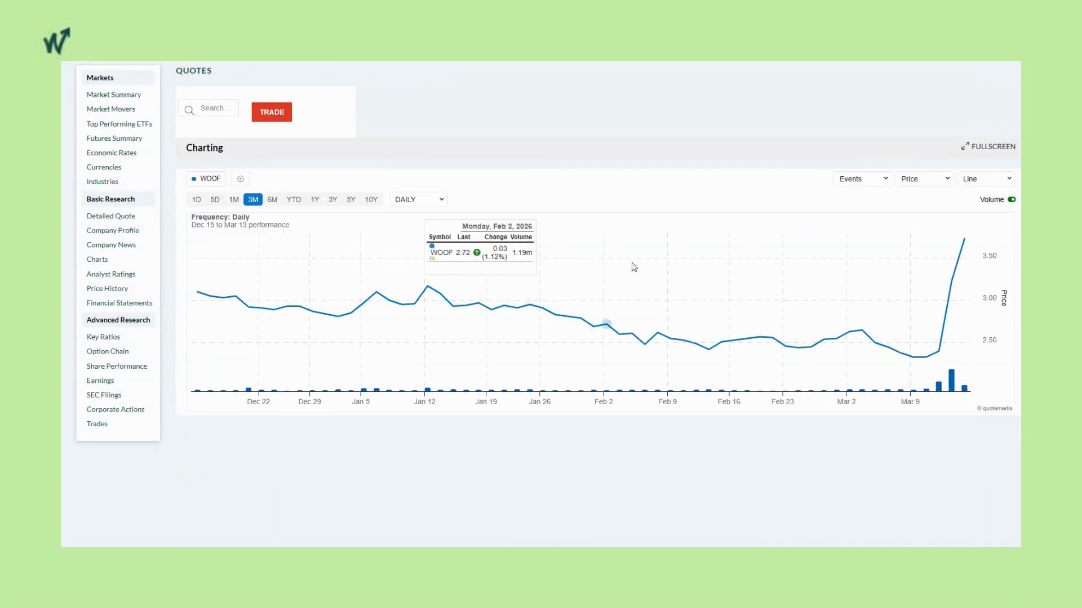
Show the WOOF price chart as Candlestick and review the stock's analyst ratings
click(978, 181)
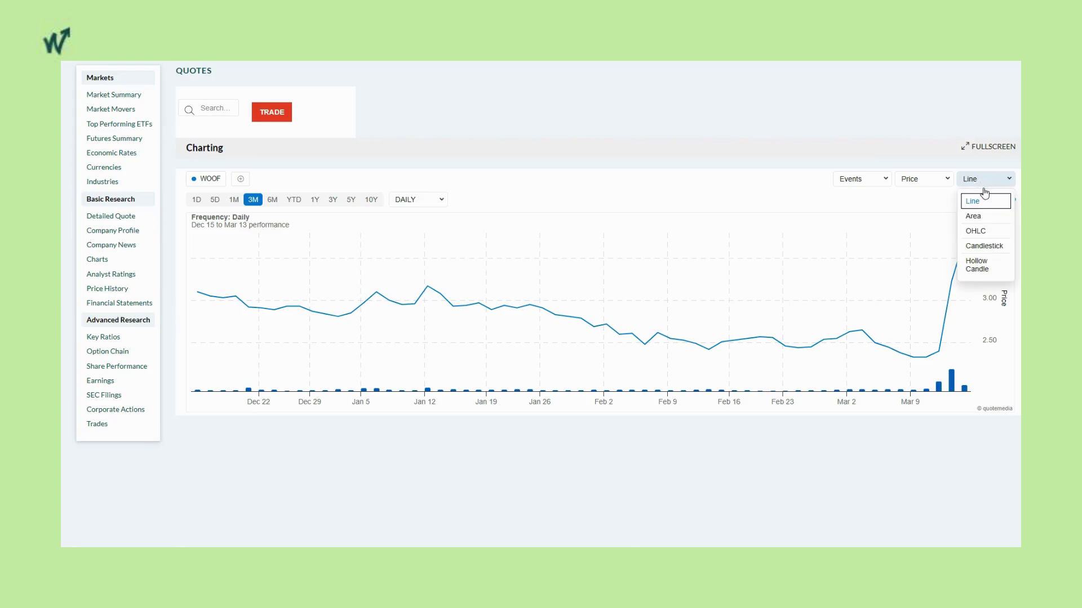
click(982, 247)
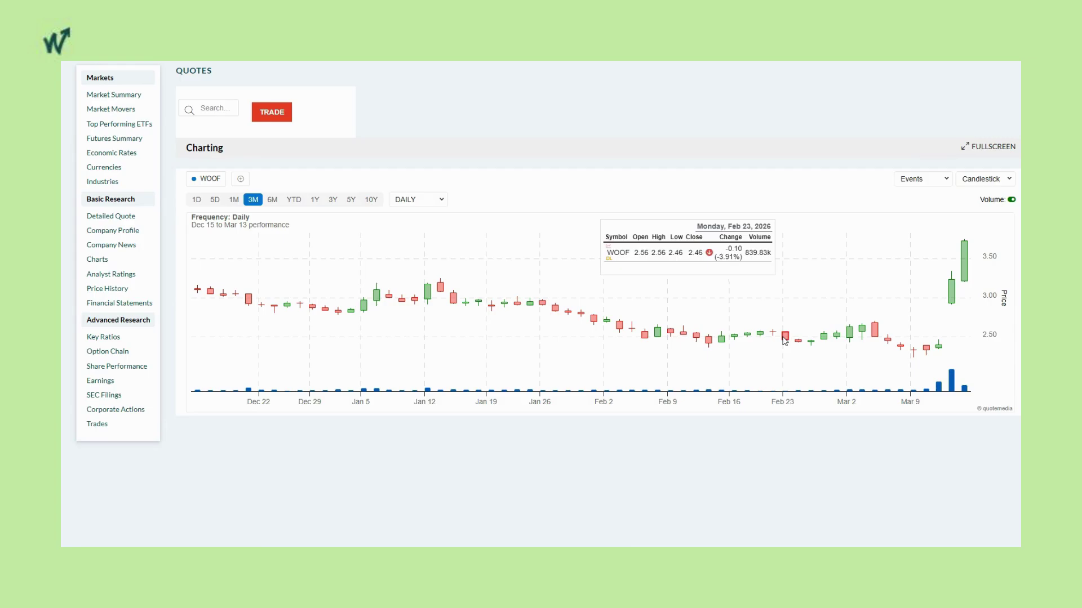
click(116, 275)
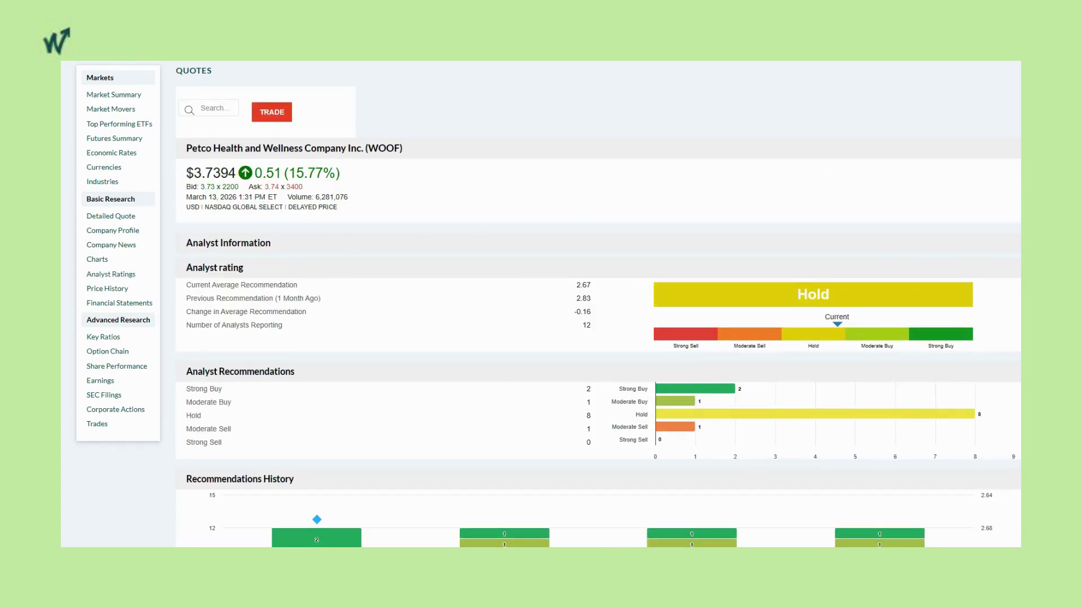
scroll(541, 304, down, 3)
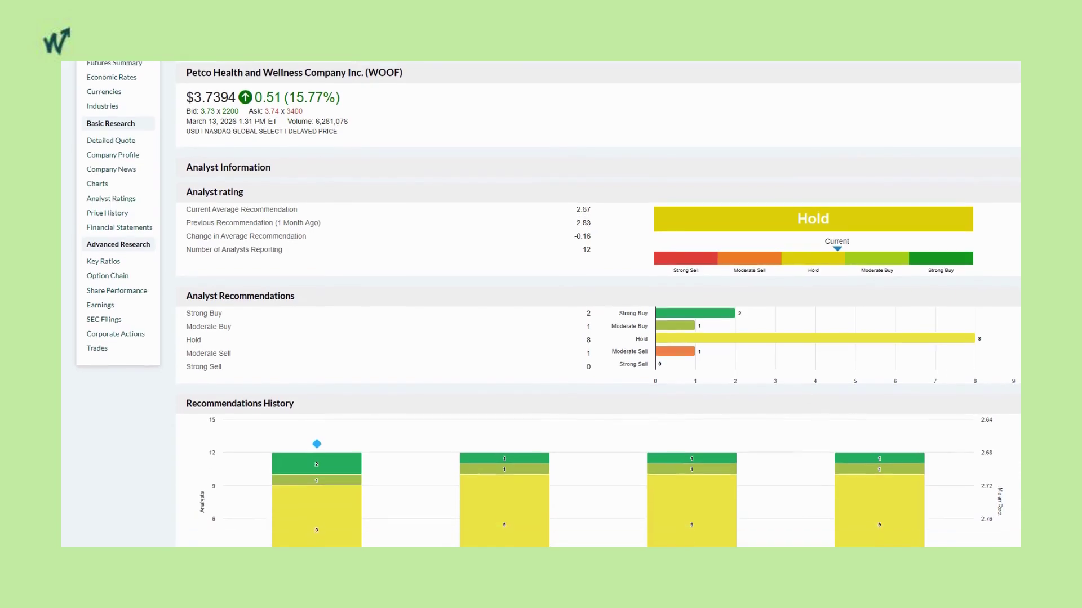
Open the financial statements and view the Balance Sheet and the Cash Flow statement
click(119, 179)
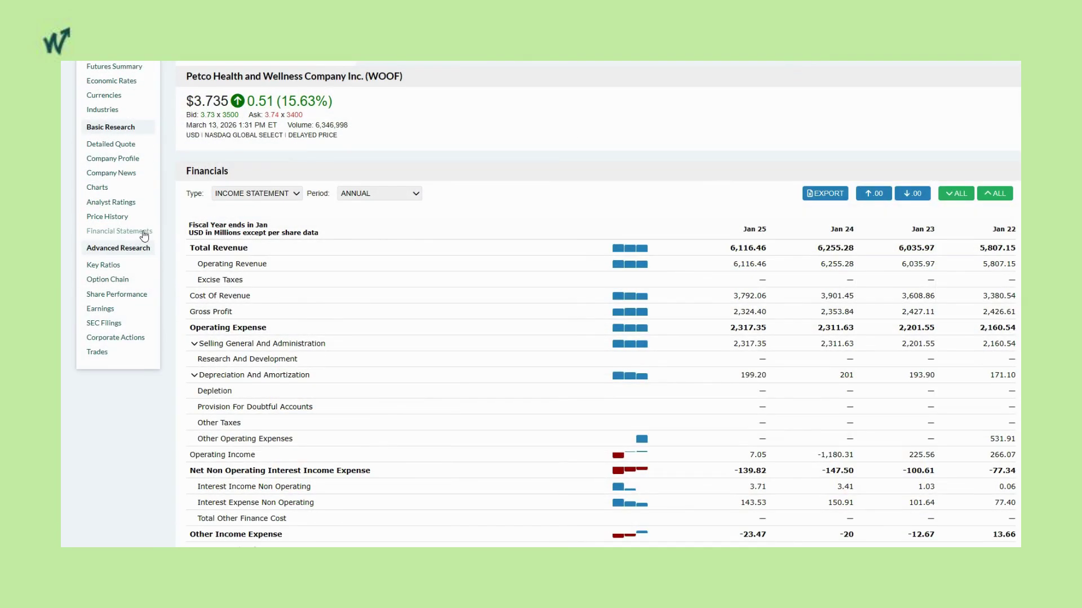
click(297, 194)
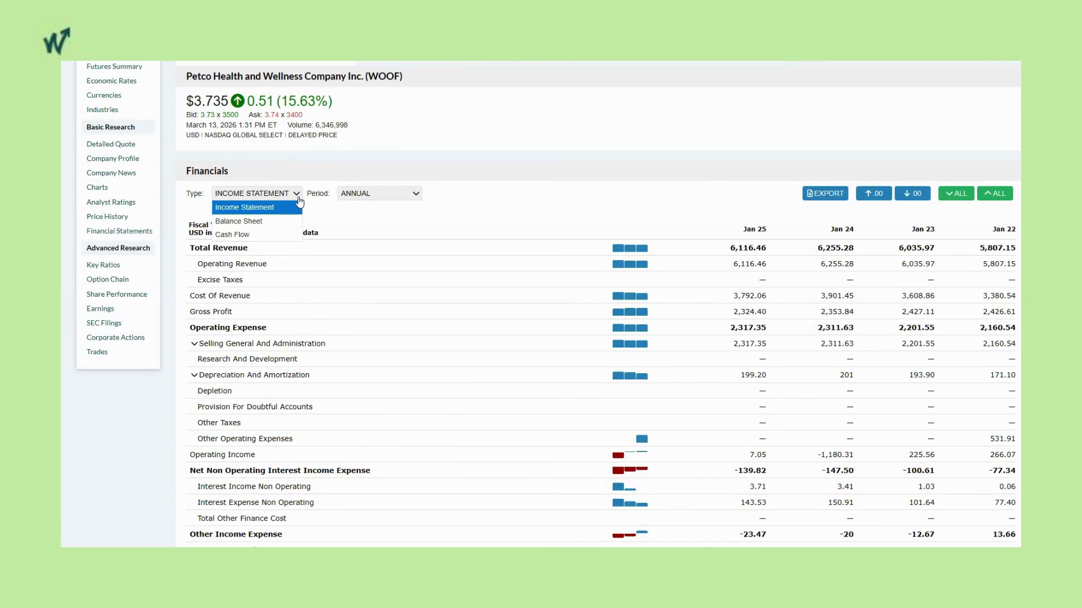
click(255, 221)
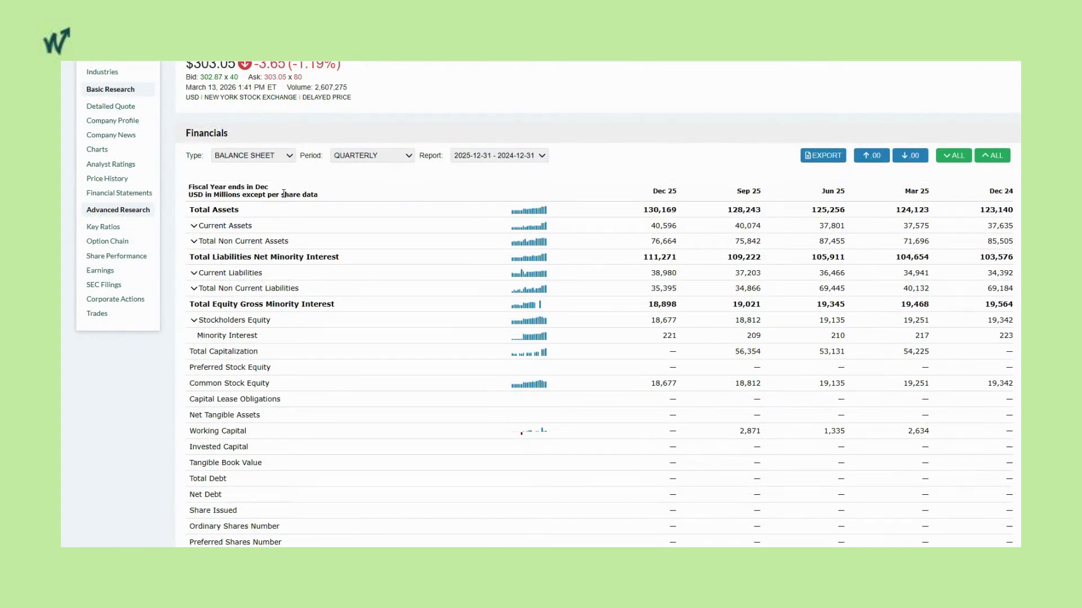
click(289, 156)
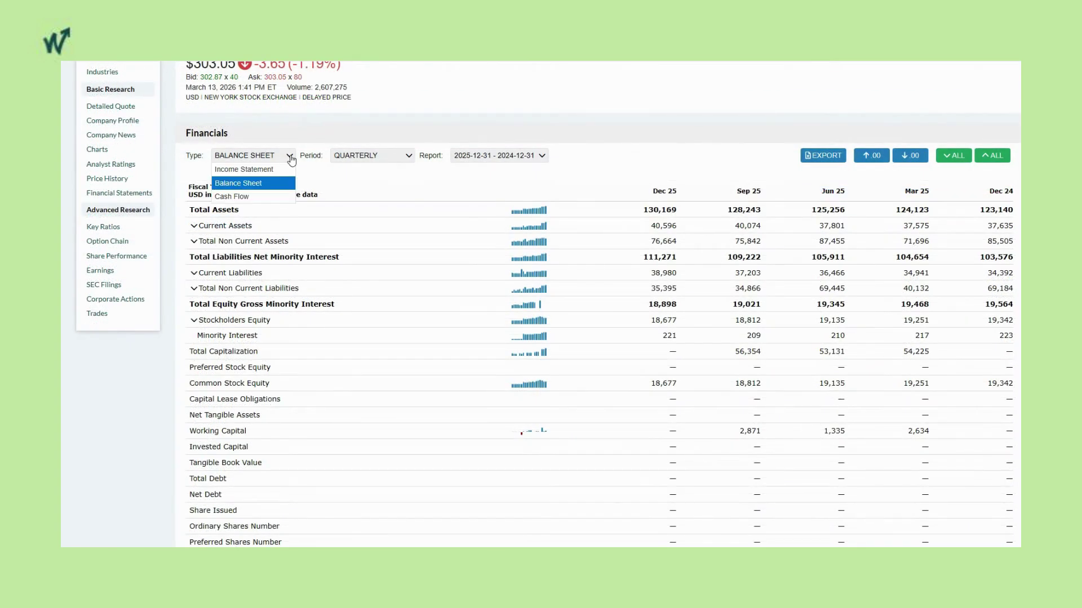
click(264, 198)
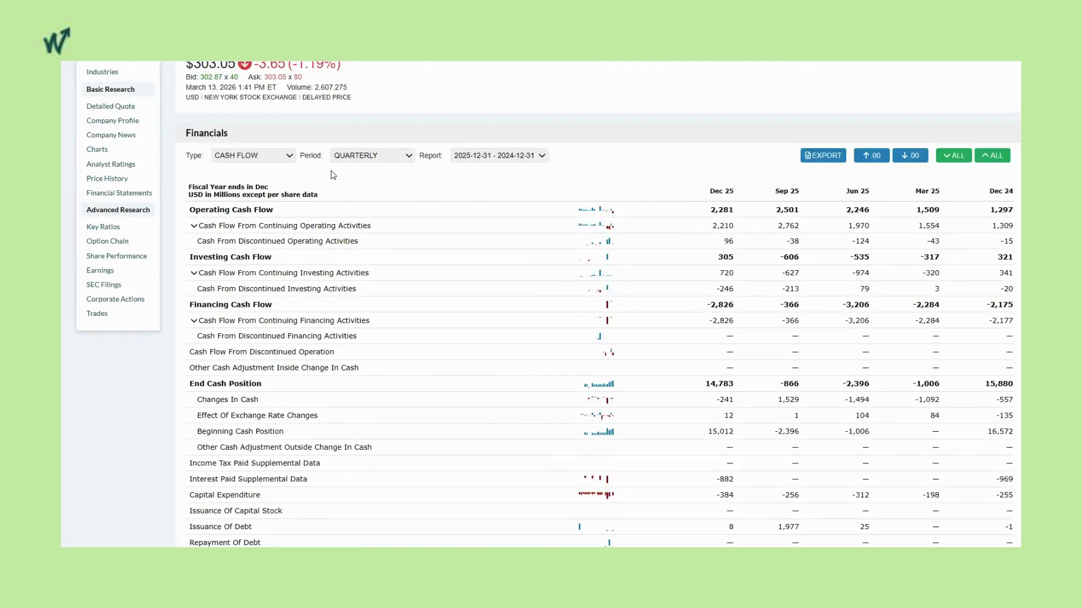
Open WOOF's key ratios and review its income, profitability, liquidity, management effectiveness, efficiency and valuation figures
click(368, 157)
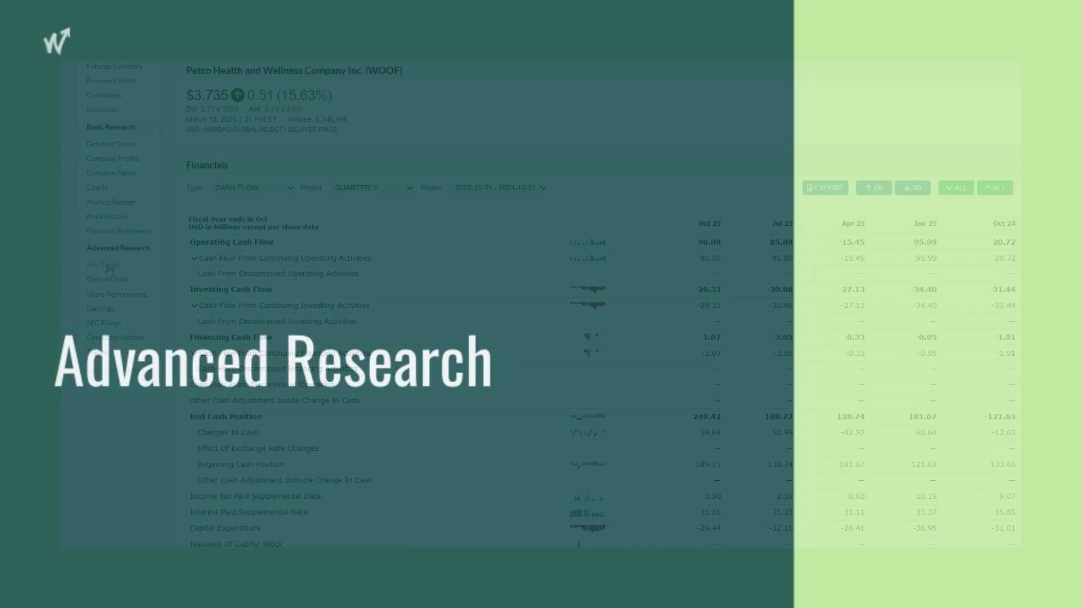
click(109, 266)
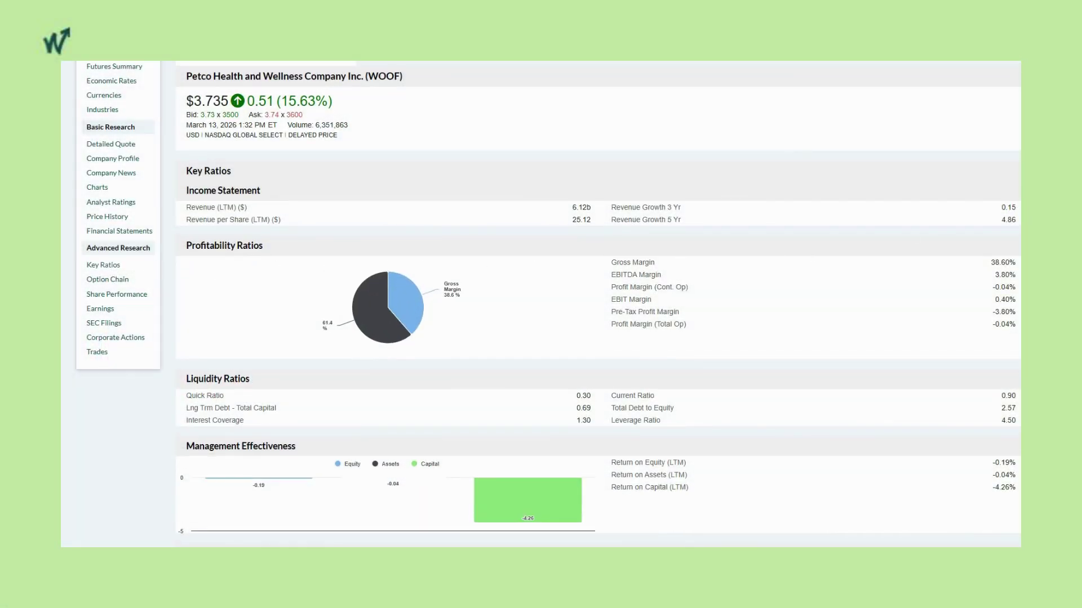
scroll(540, 304, down, 2)
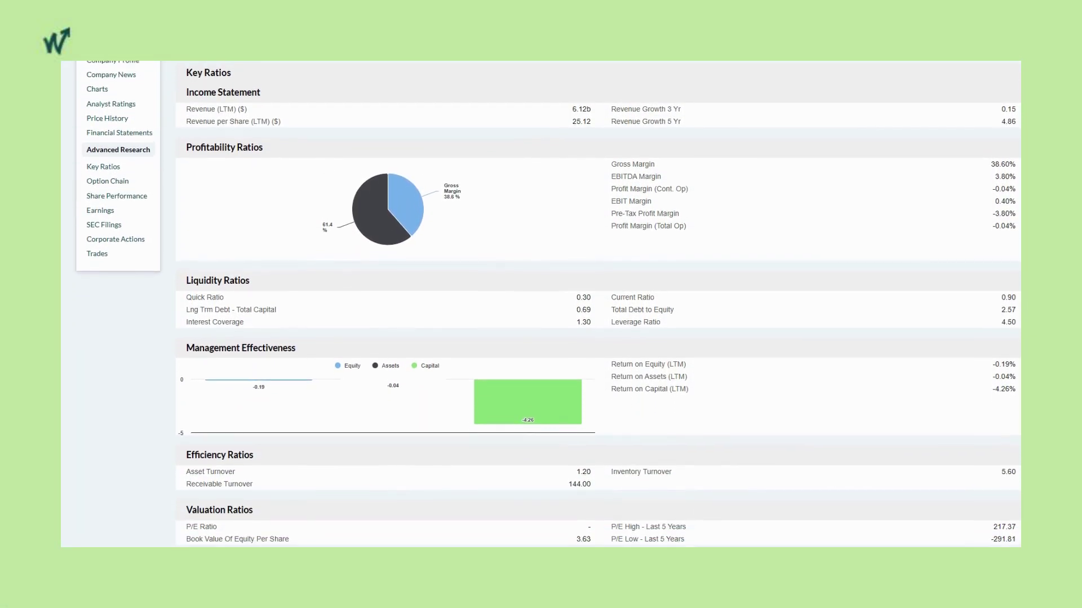
scroll(541, 304, down, 1)
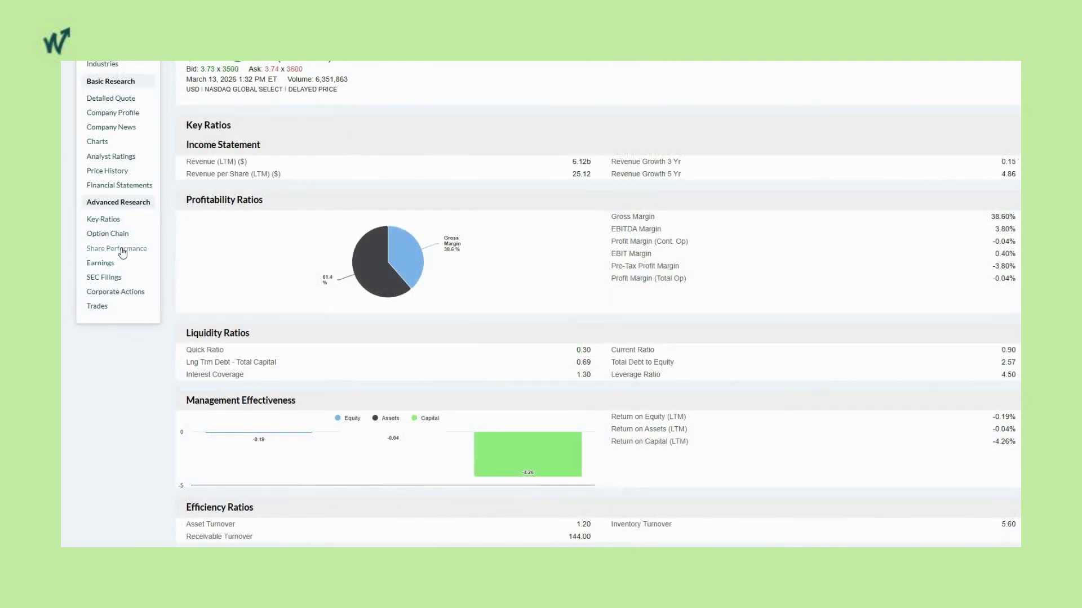
Review WOOF's share performance, including its price information and price change charts, and open the company's SEC filings
click(123, 251)
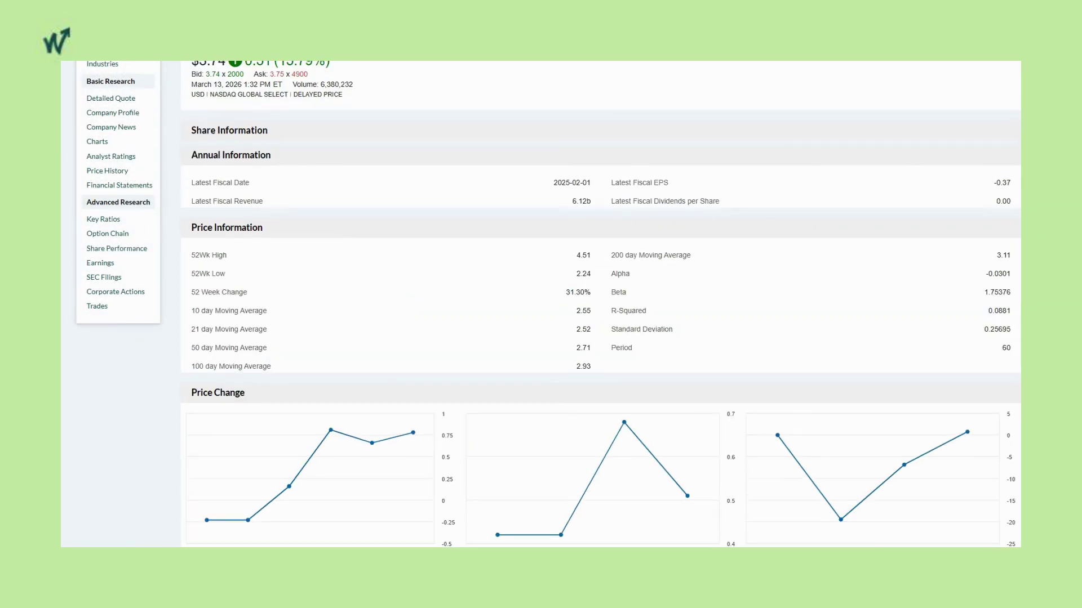
scroll(541, 304, down, 3)
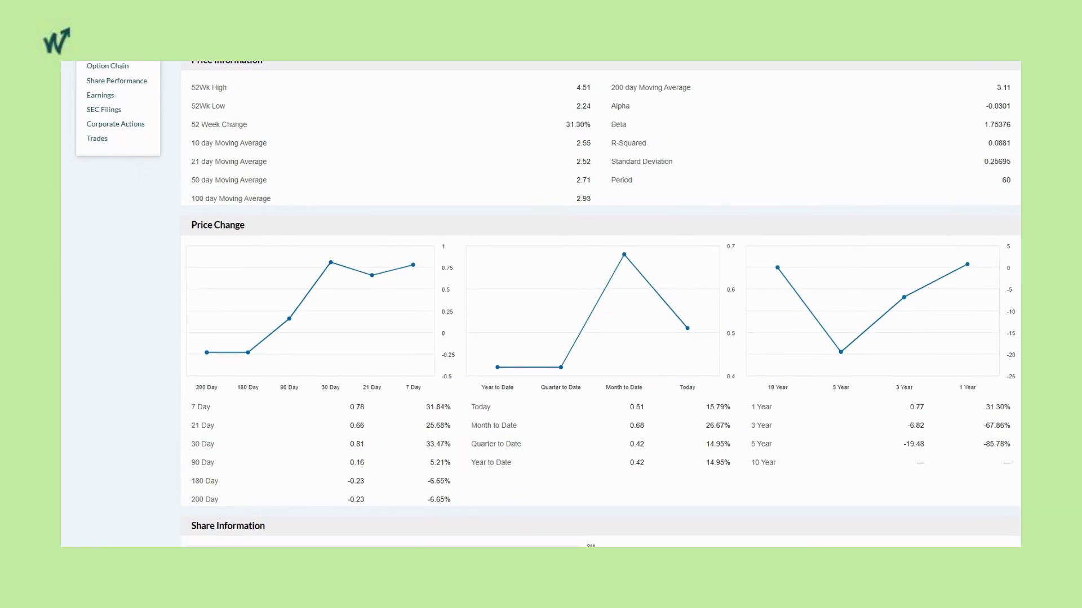
scroll(541, 304, up, 2)
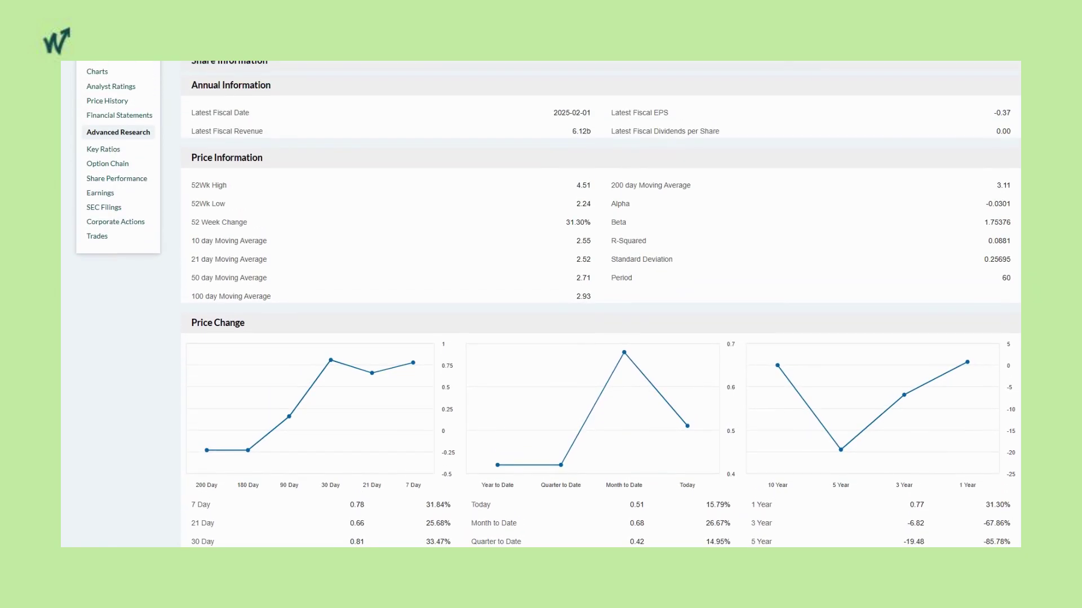
scroll(112, 212, down, 1)
click(111, 208)
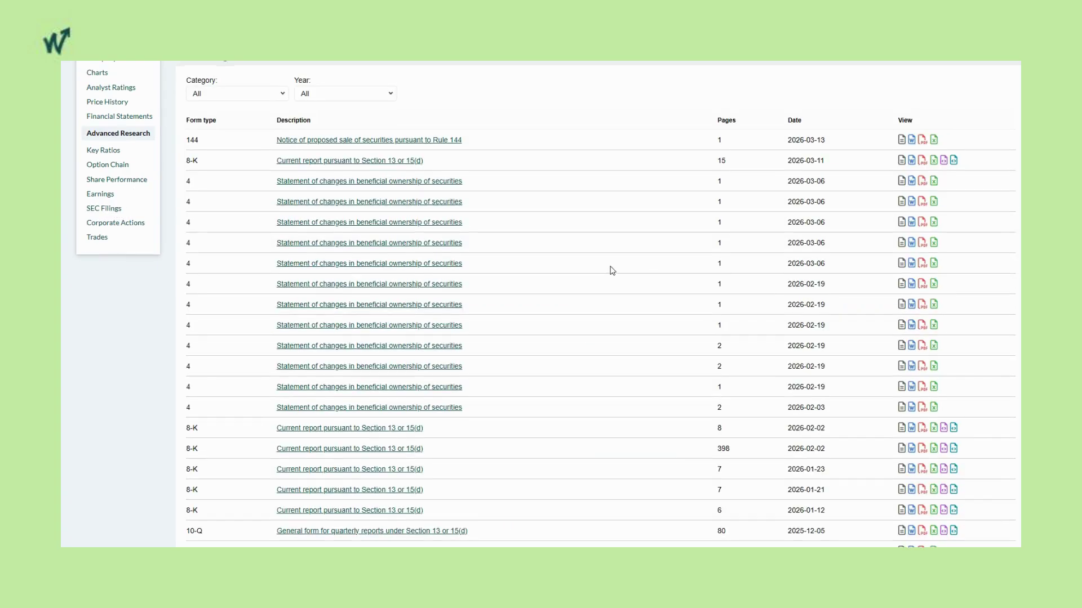
Open a stock trade ticket for WOOF from its quote page and zoom in on the ticket's price chart
scroll(612, 270, up, 5)
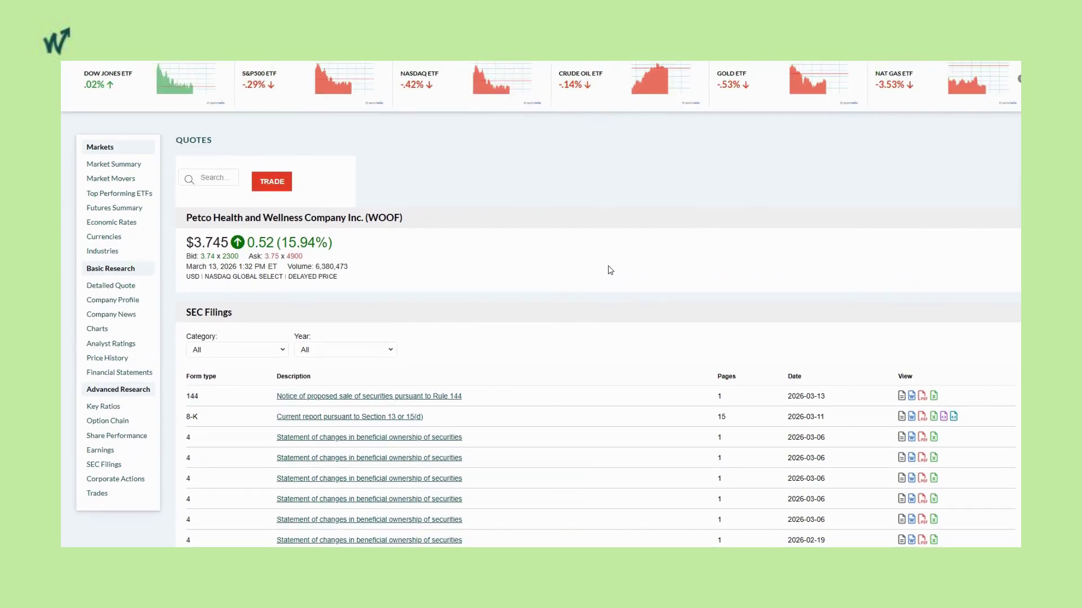
click(262, 182)
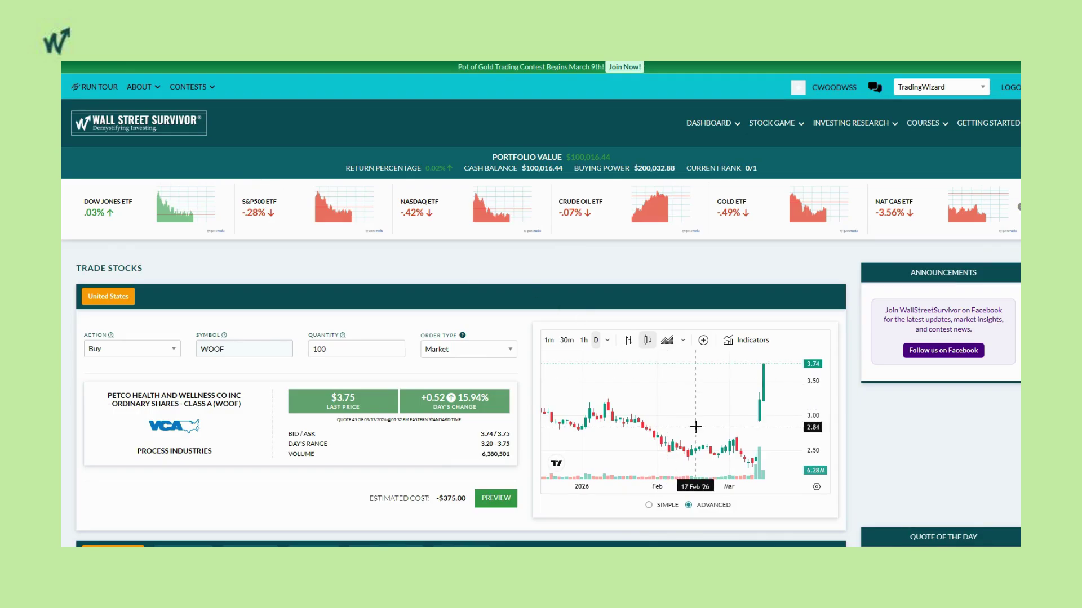
click(657, 458)
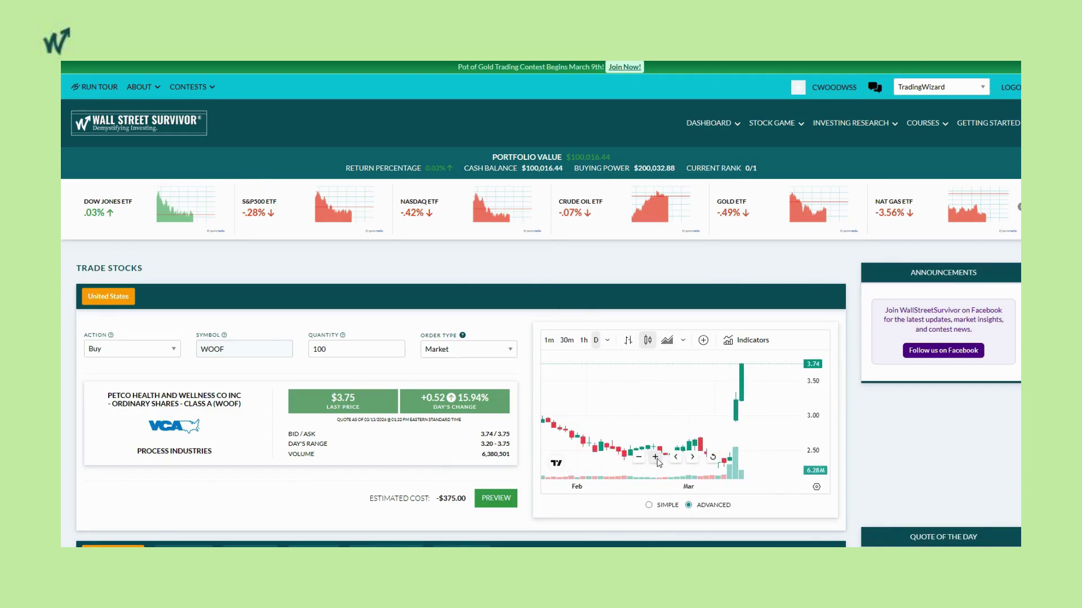